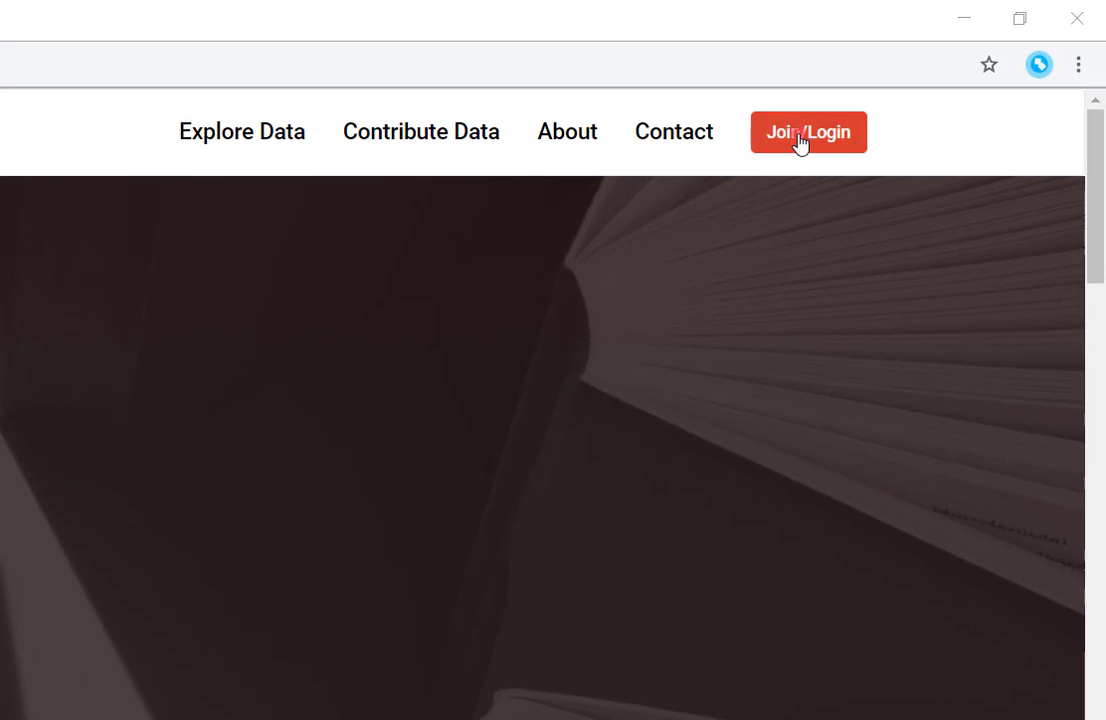
Log in to Justice Hub with the autofilled credentials and go to Contribute Data.
{"action": "left_click", "coordinate": [800, 143]}
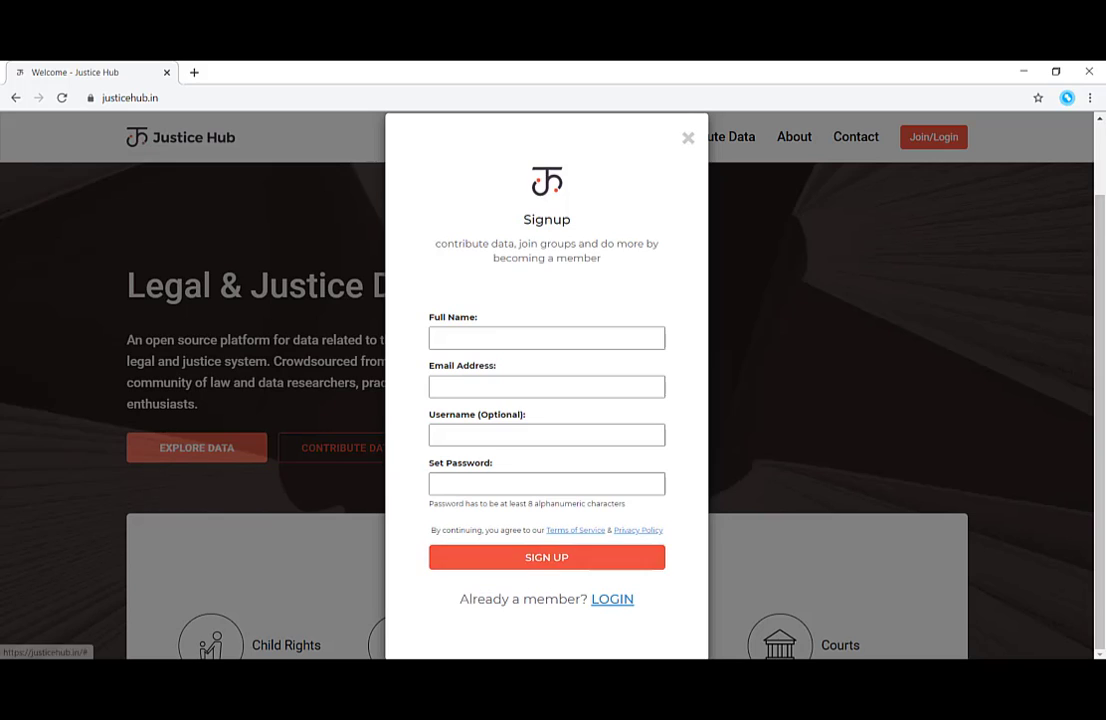
{"action": "left_click", "coordinate": [612, 598]}
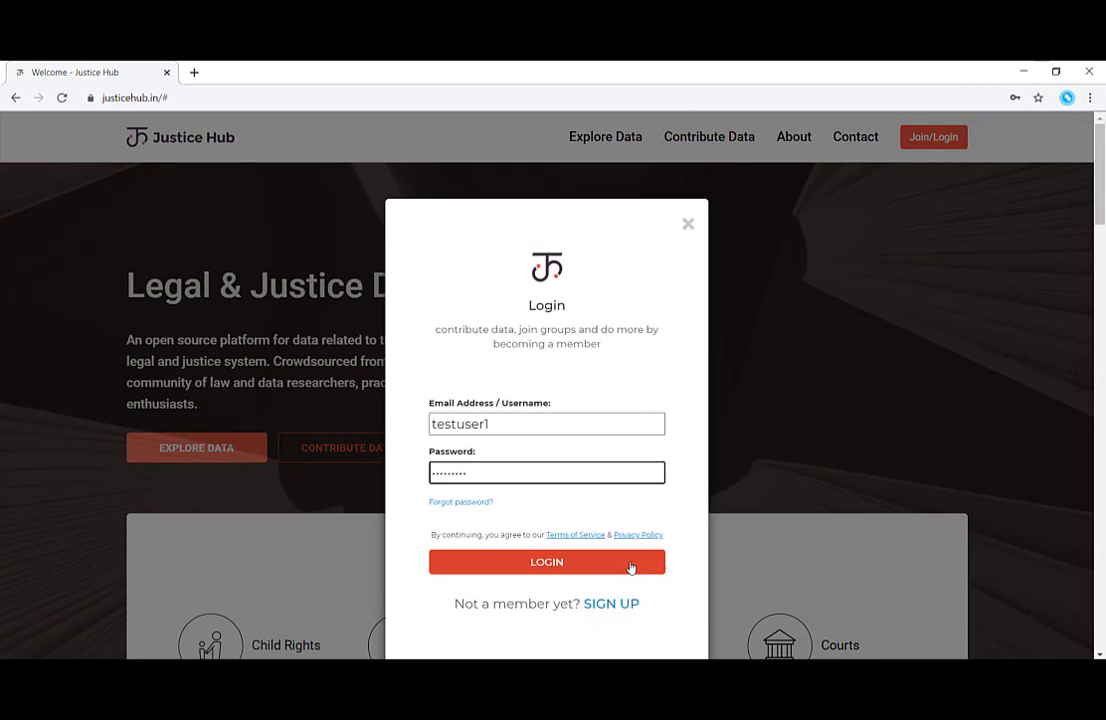
{"action": "left_click", "coordinate": [630, 565]}
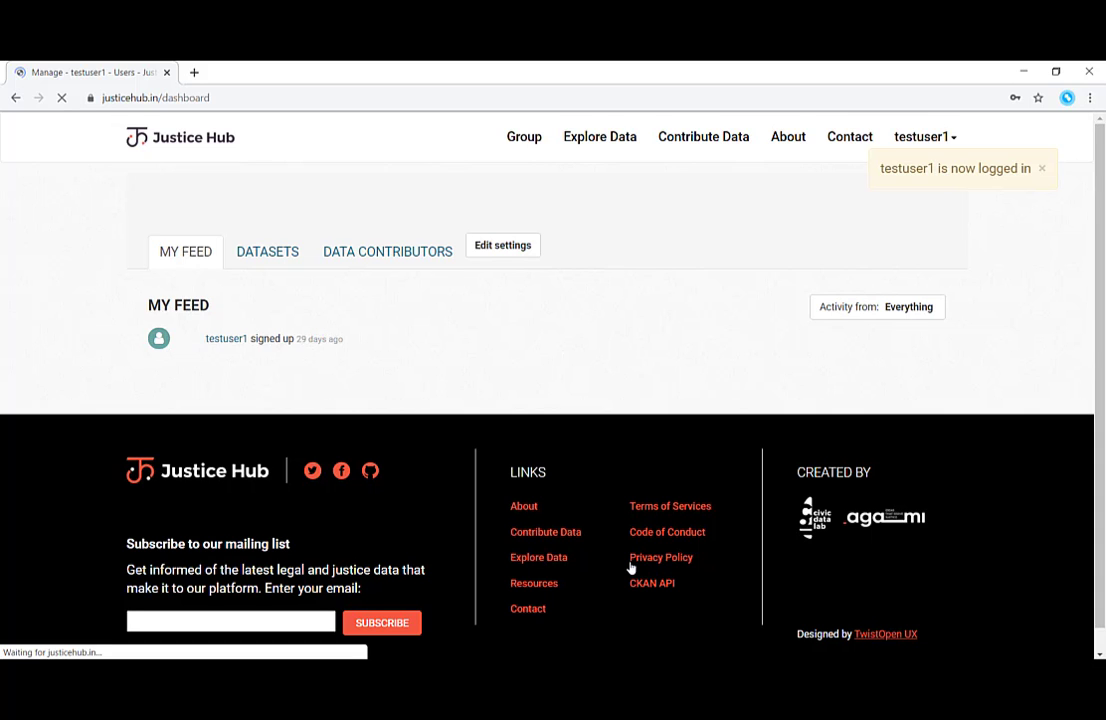
{"action": "left_click", "coordinate": [713, 145]}
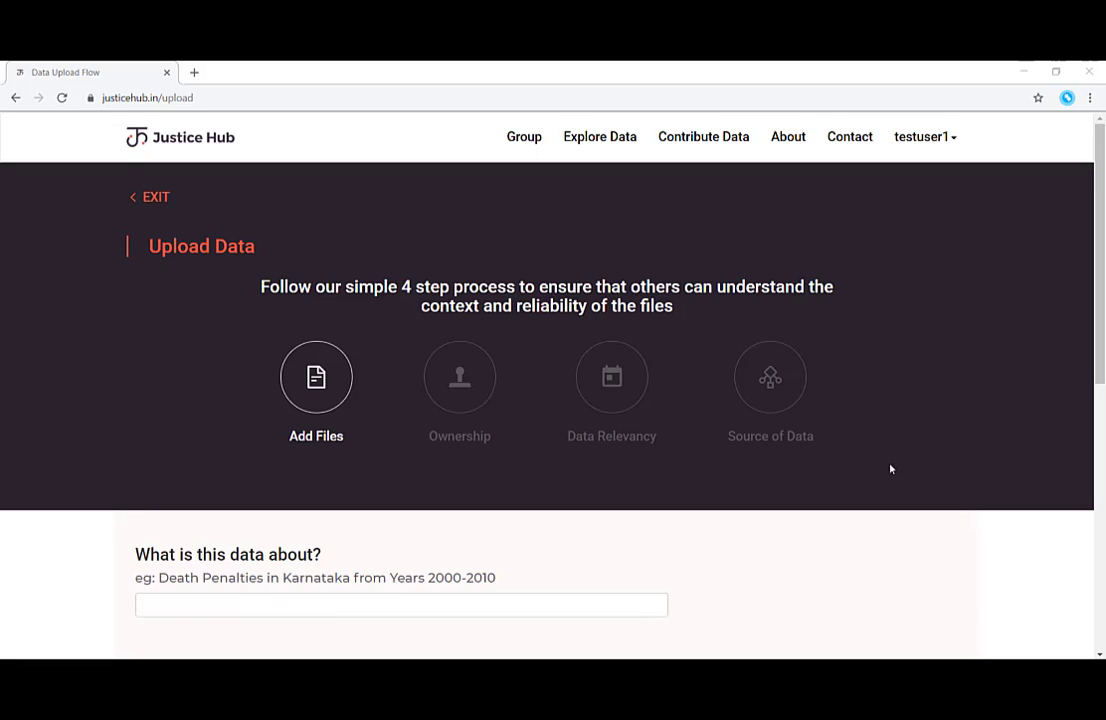
Enter 'Demo Data Set' as the dataset title.
{"action": "scroll", "coordinate": [891, 467], "scroll_direction": "down", "scroll_amount": 3}
{"action": "left_click", "coordinate": [515, 317]}
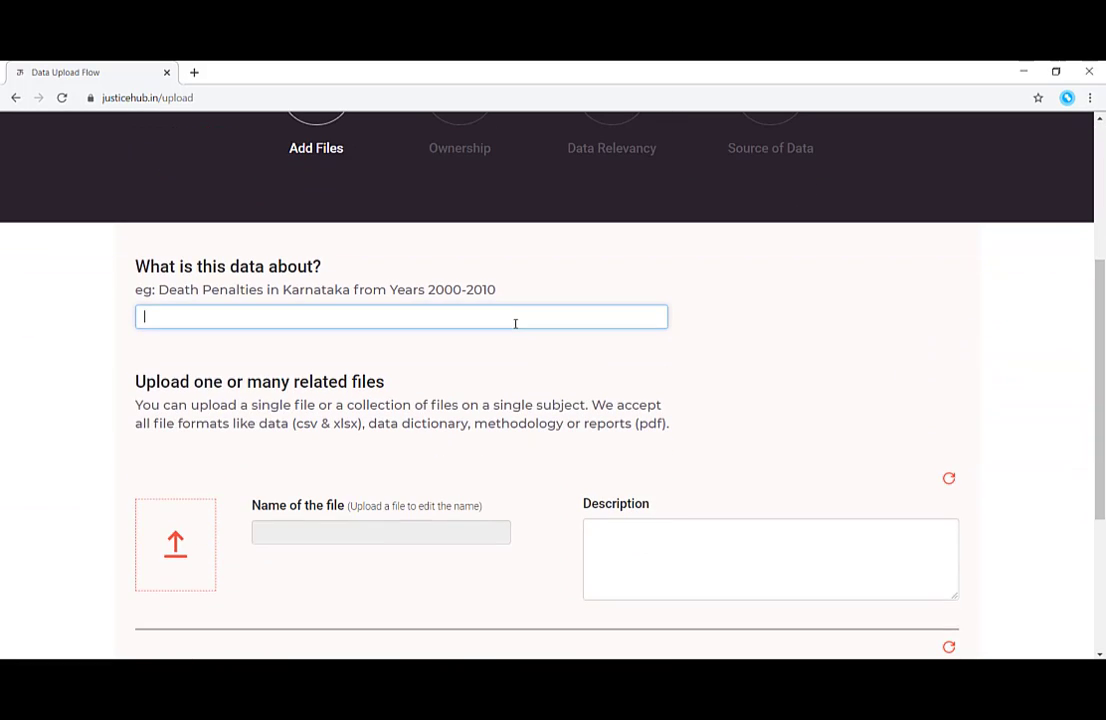
{"action": "type", "text": "Demo Data Set"}
Attach data_sample.csv and describe it as 'This is a sample dataset for the Justice Hub Demo.'.
{"action": "scroll", "coordinate": [515, 323], "scroll_direction": "down", "scroll_amount": 2}
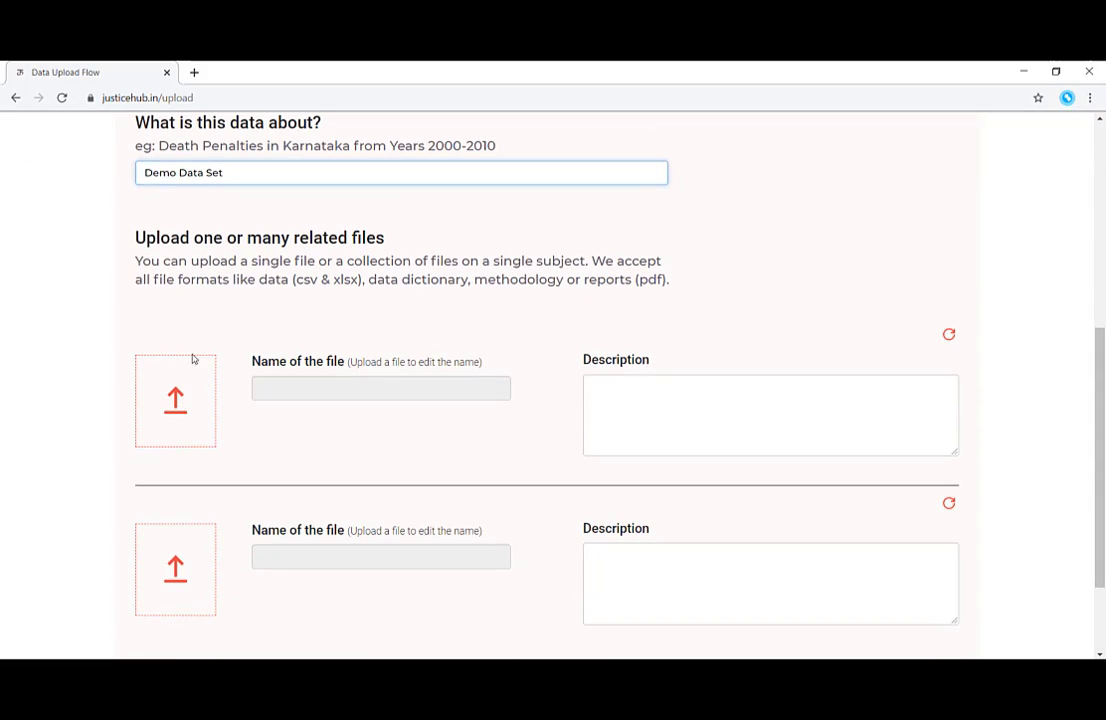
{"action": "left_click", "coordinate": [177, 400]}
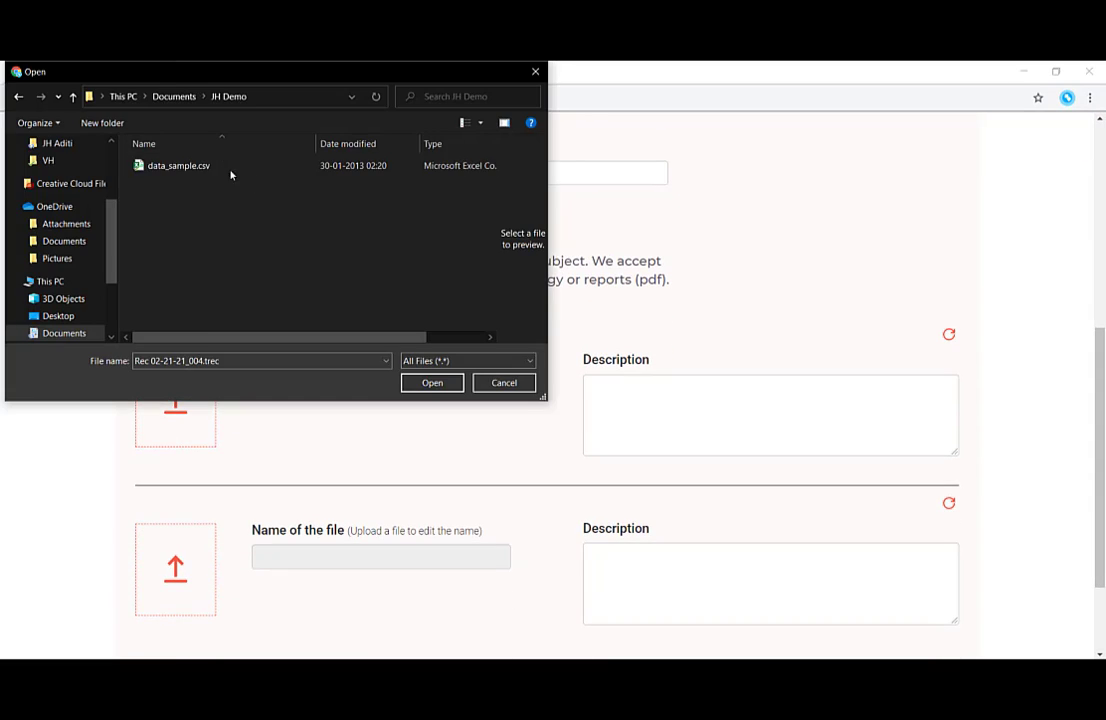
{"action": "left_click", "coordinate": [190, 165]}
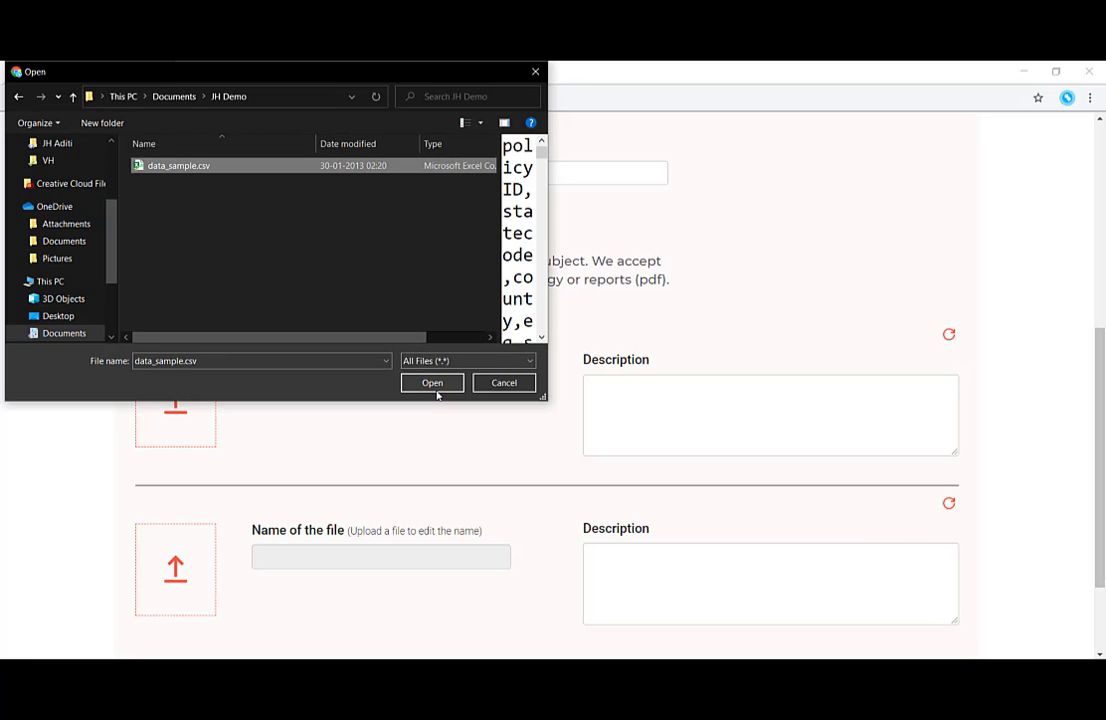
{"action": "left_click", "coordinate": [432, 383]}
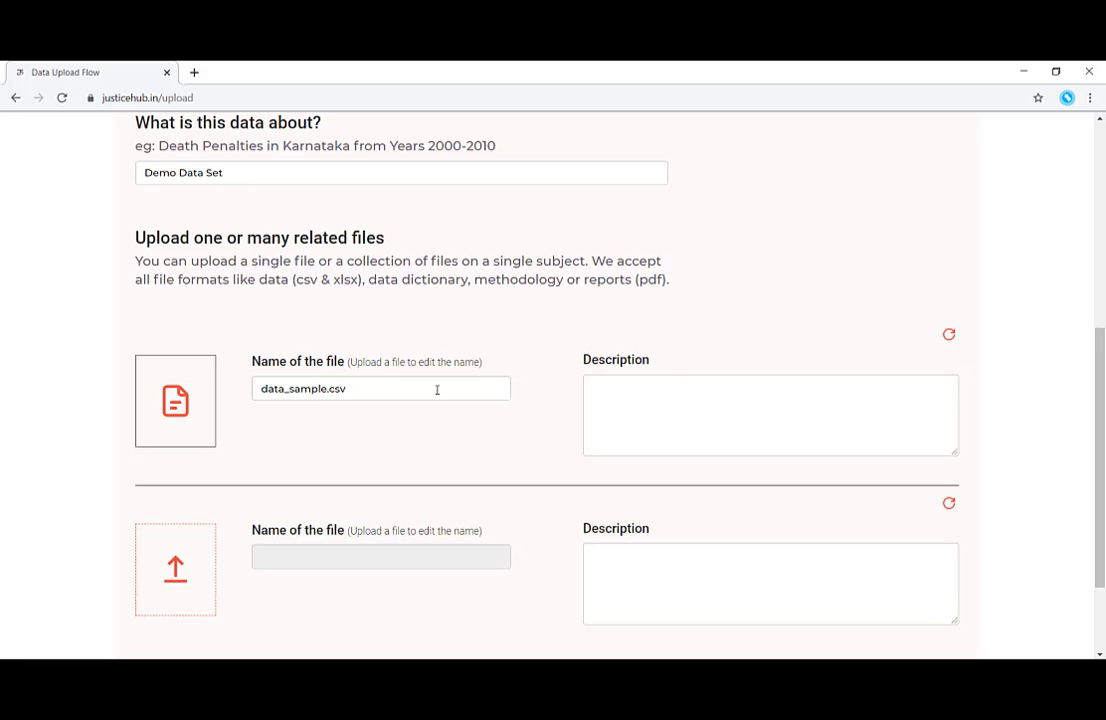
{"action": "left_click", "coordinate": [704, 415]}
{"action": "type", "text": "This is a sample"}
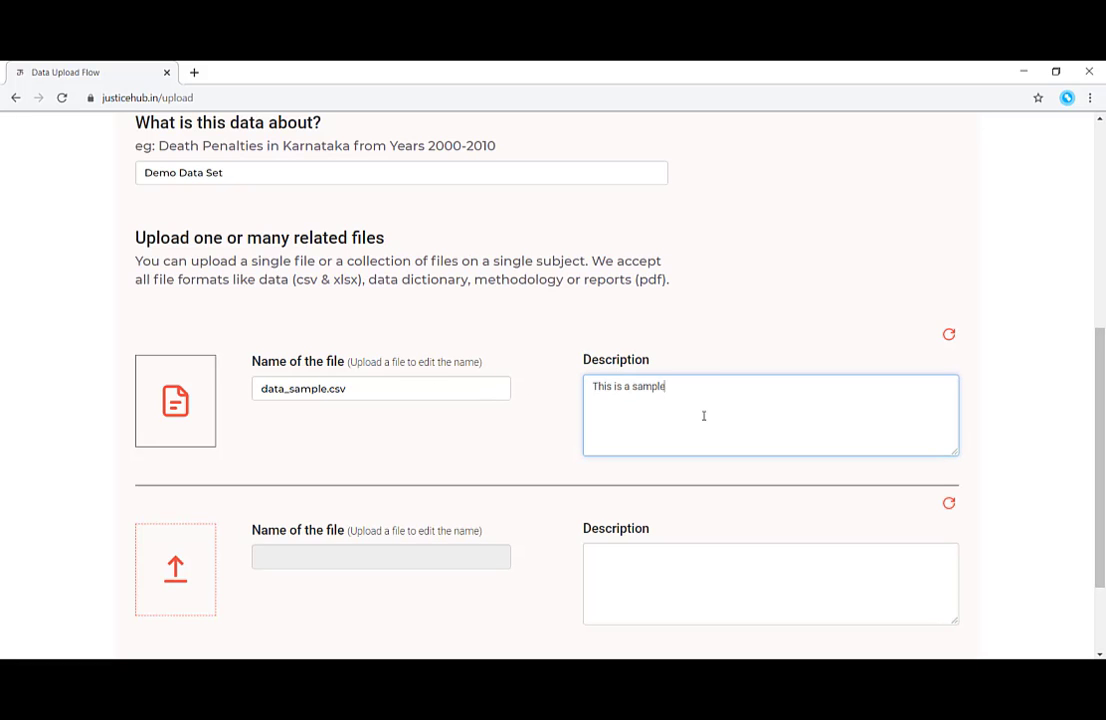
{"action": "type", "text": " dataset for the Justice Hub Demo."}
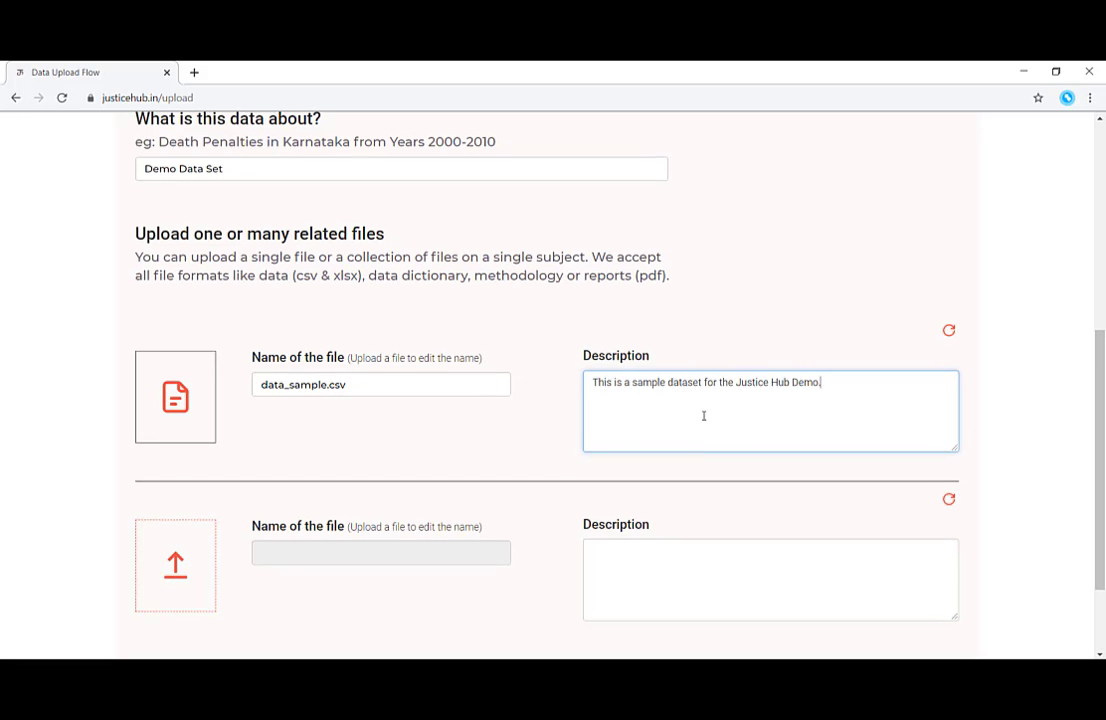
{"action": "scroll", "coordinate": [660, 430], "scroll_direction": "down", "scroll_amount": 2}
Add two more upload rows, then delete the extra empty ones, leaving one blank row.
{"action": "left_click", "coordinate": [211, 553]}
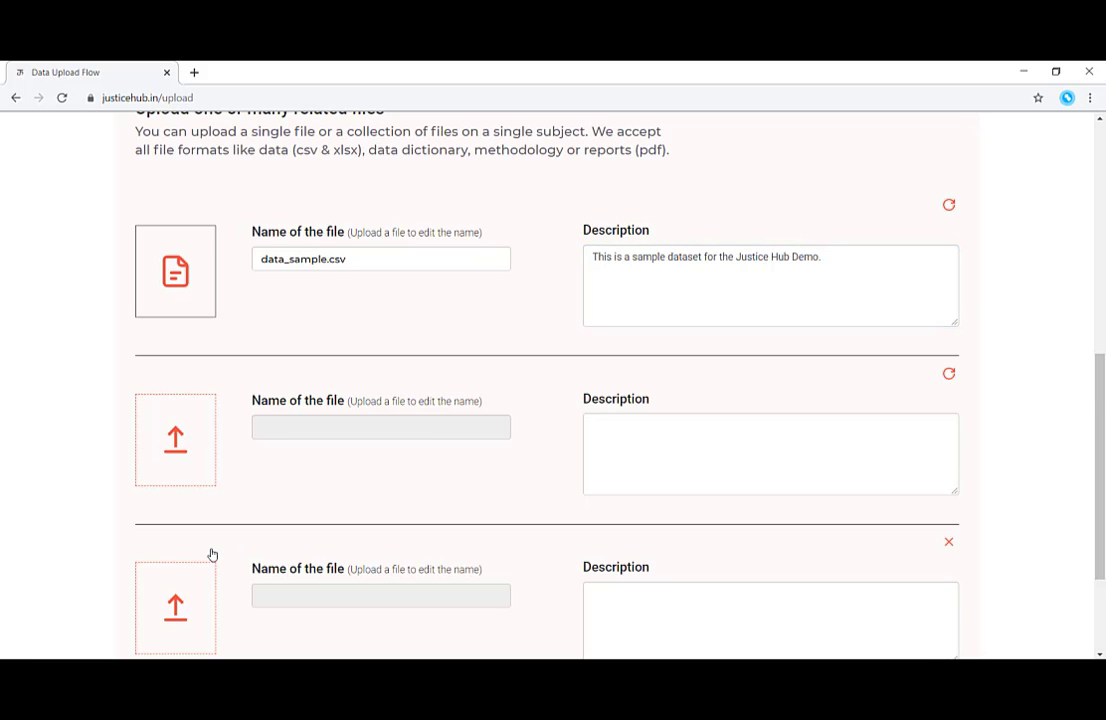
{"action": "scroll", "coordinate": [210, 555], "scroll_direction": "down", "scroll_amount": 2}
{"action": "left_click", "coordinate": [205, 573]}
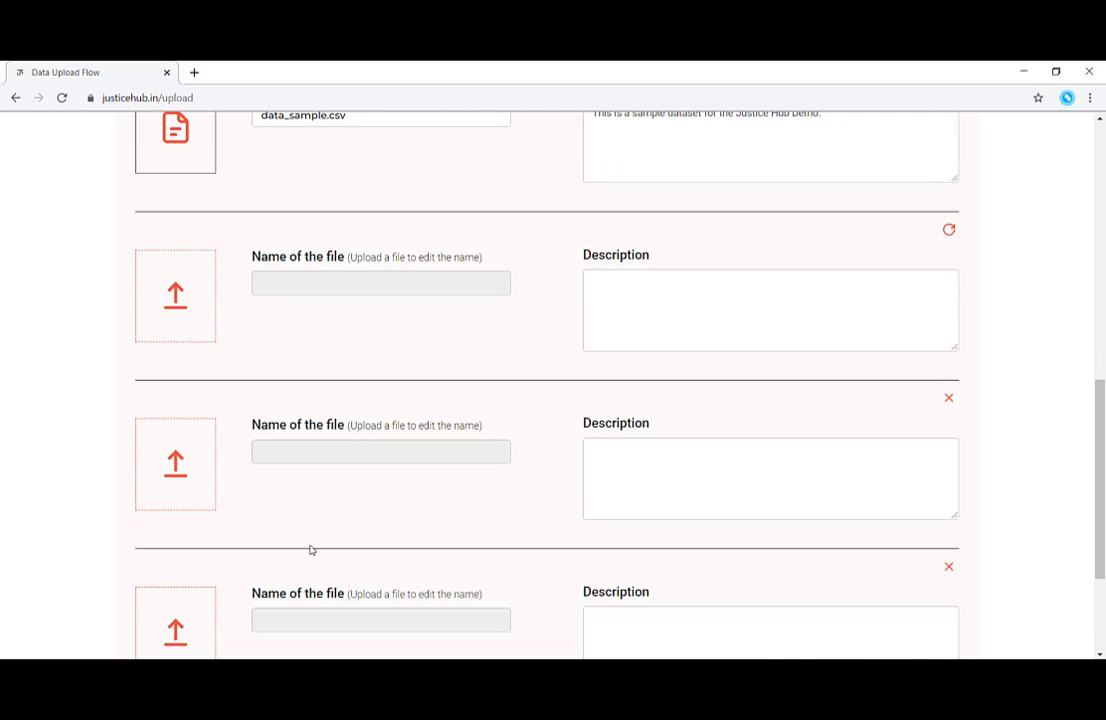
{"action": "left_click", "coordinate": [949, 399]}
{"action": "left_click", "coordinate": [949, 400]}
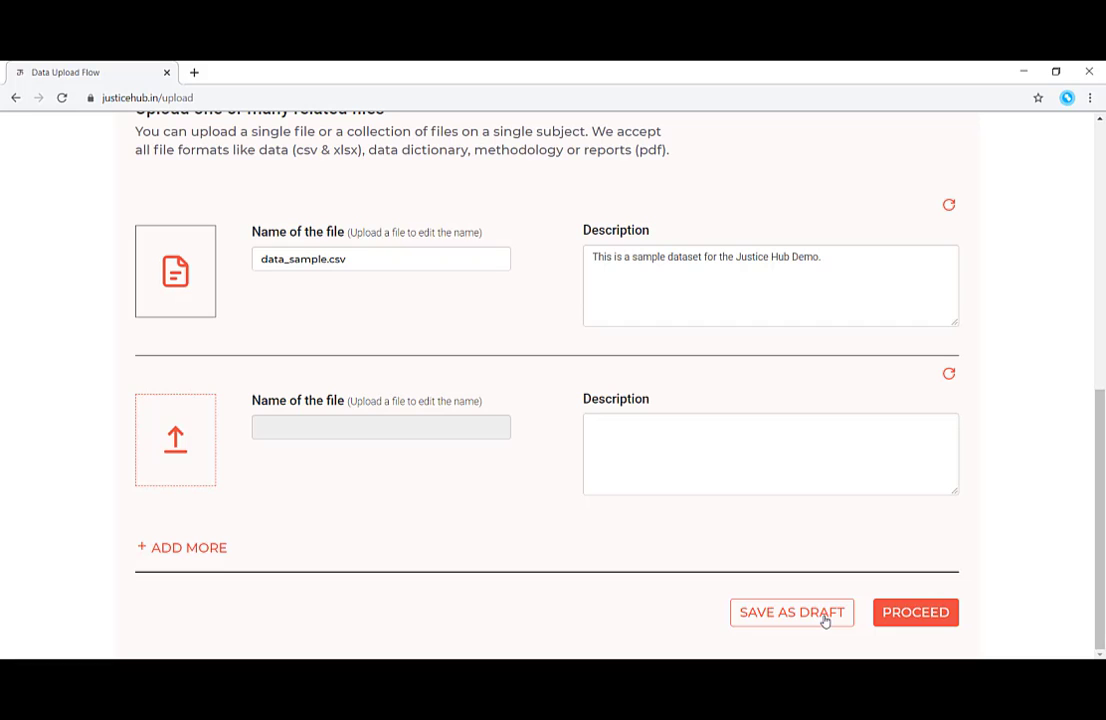
Proceed to the Ownership step and keep CC0 License as the licence.
{"action": "left_click", "coordinate": [900, 620]}
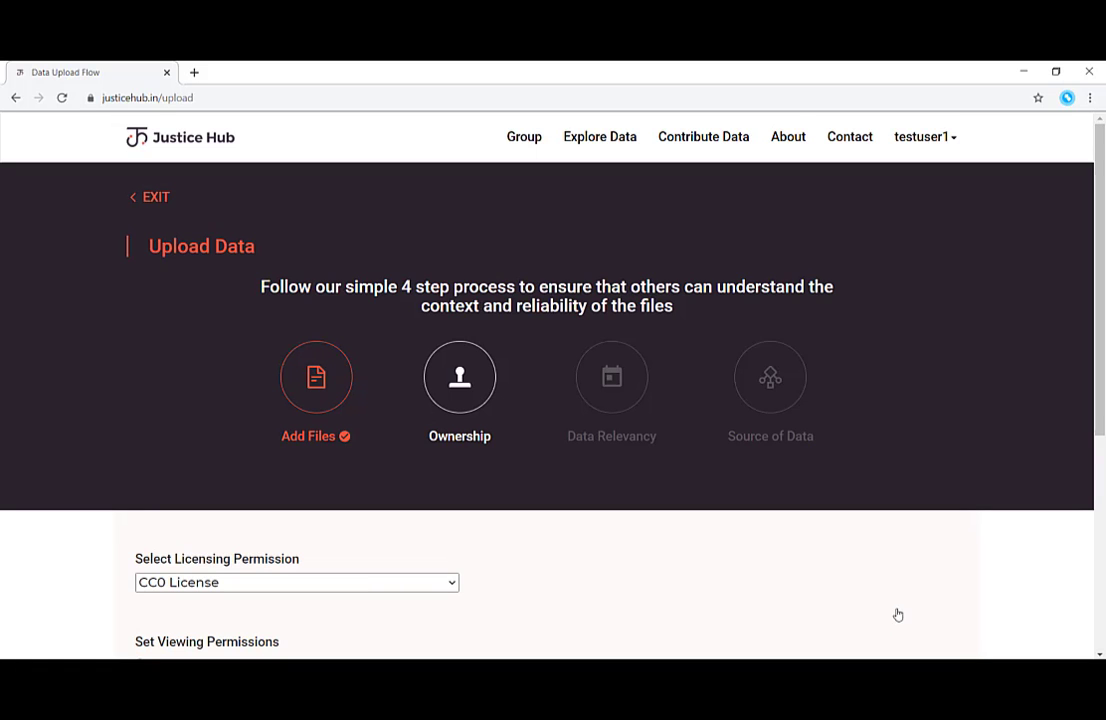
{"action": "scroll", "coordinate": [897, 613], "scroll_direction": "down", "scroll_amount": 3}
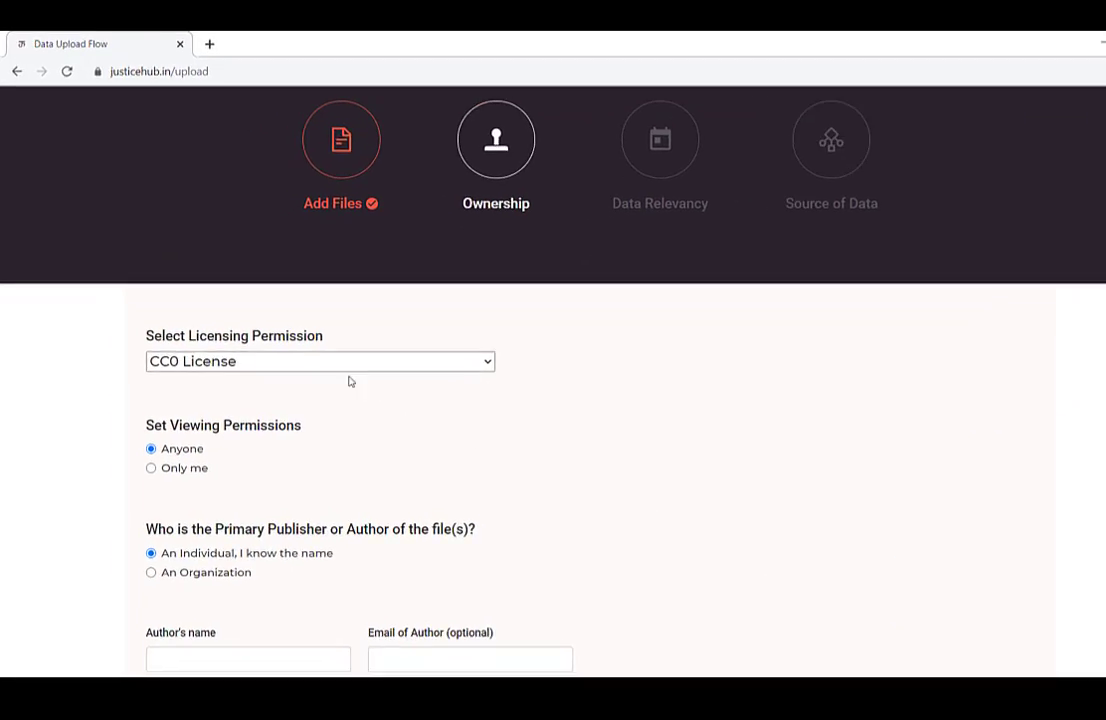
{"action": "left_click", "coordinate": [326, 367]}
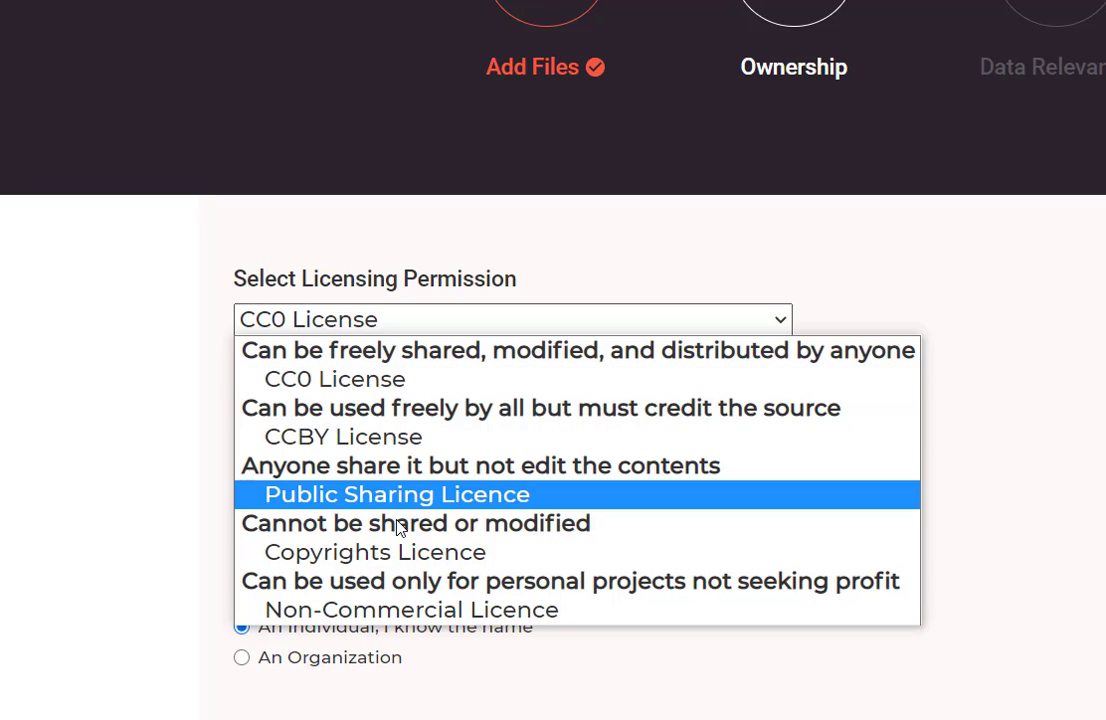
{"action": "left_click", "coordinate": [404, 380]}
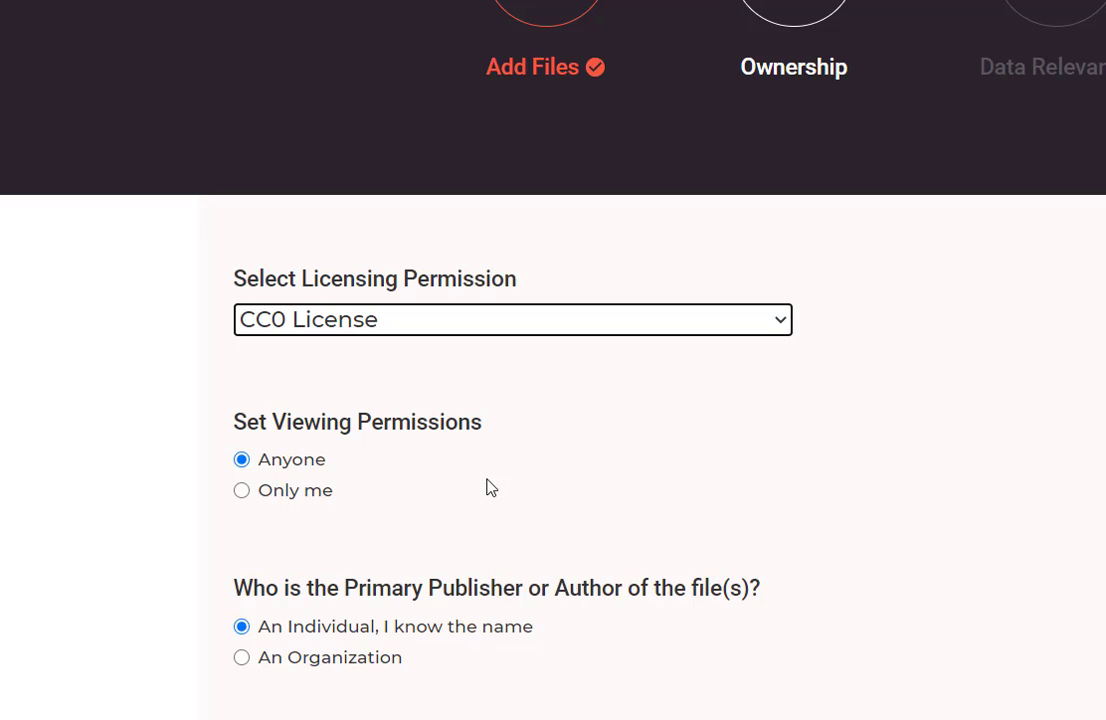
Enter the author's name and e-mail address.
{"action": "scroll", "coordinate": [491, 487], "scroll_direction": "down", "scroll_amount": 2}
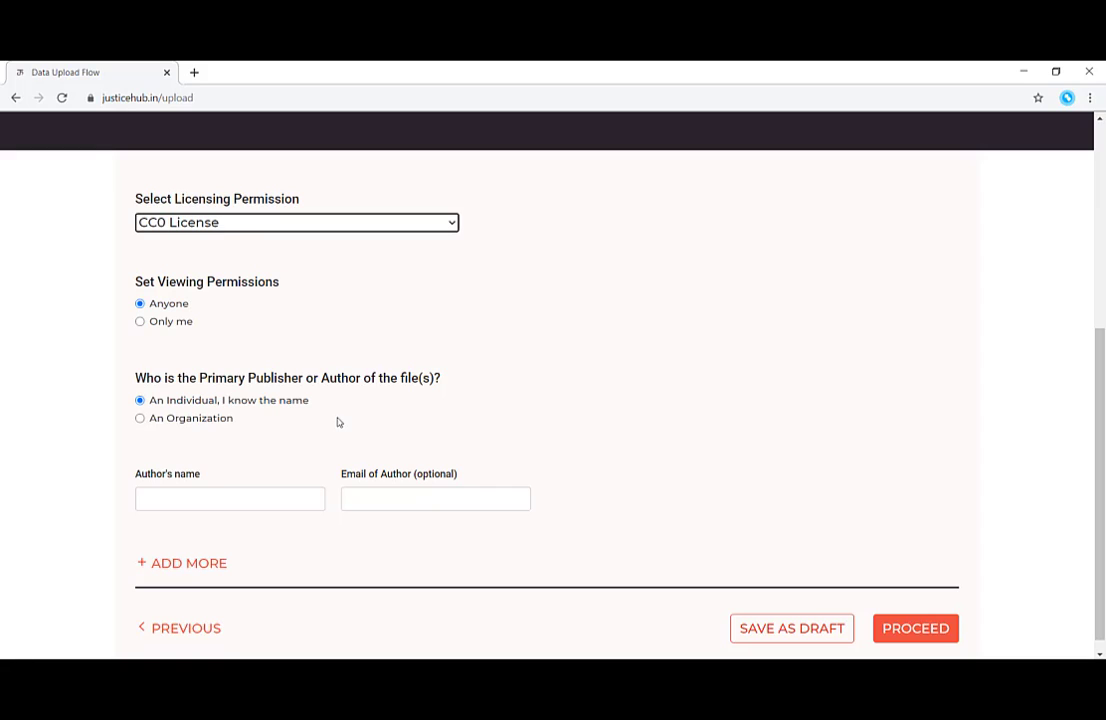
{"action": "left_click", "coordinate": [309, 498]}
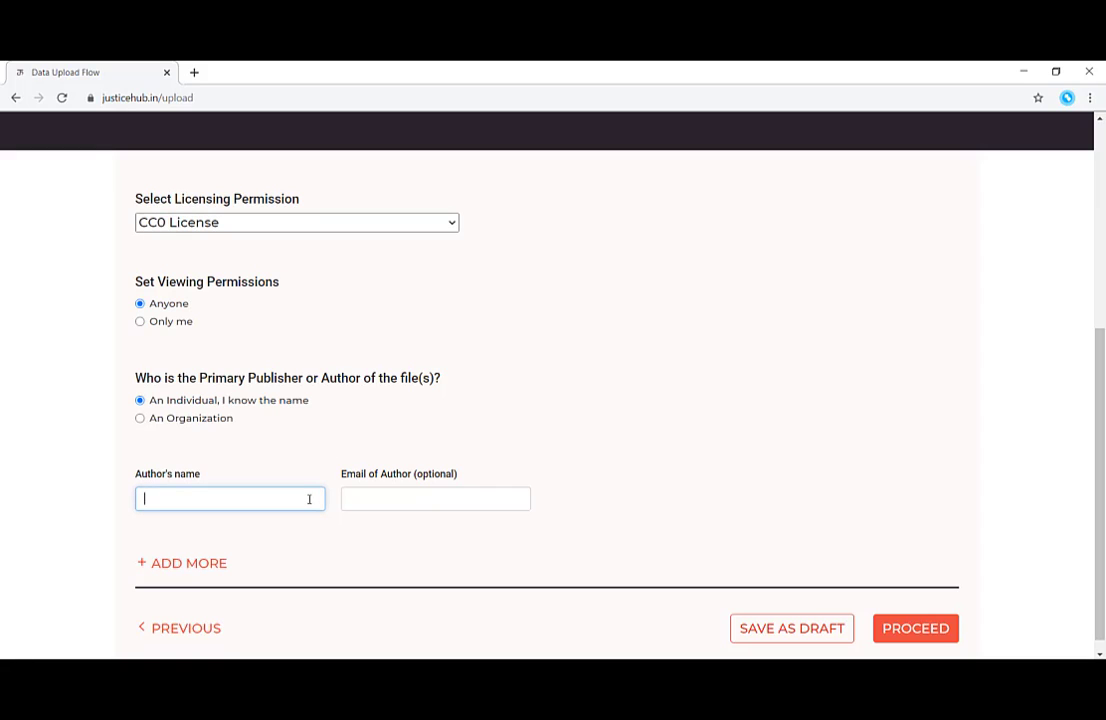
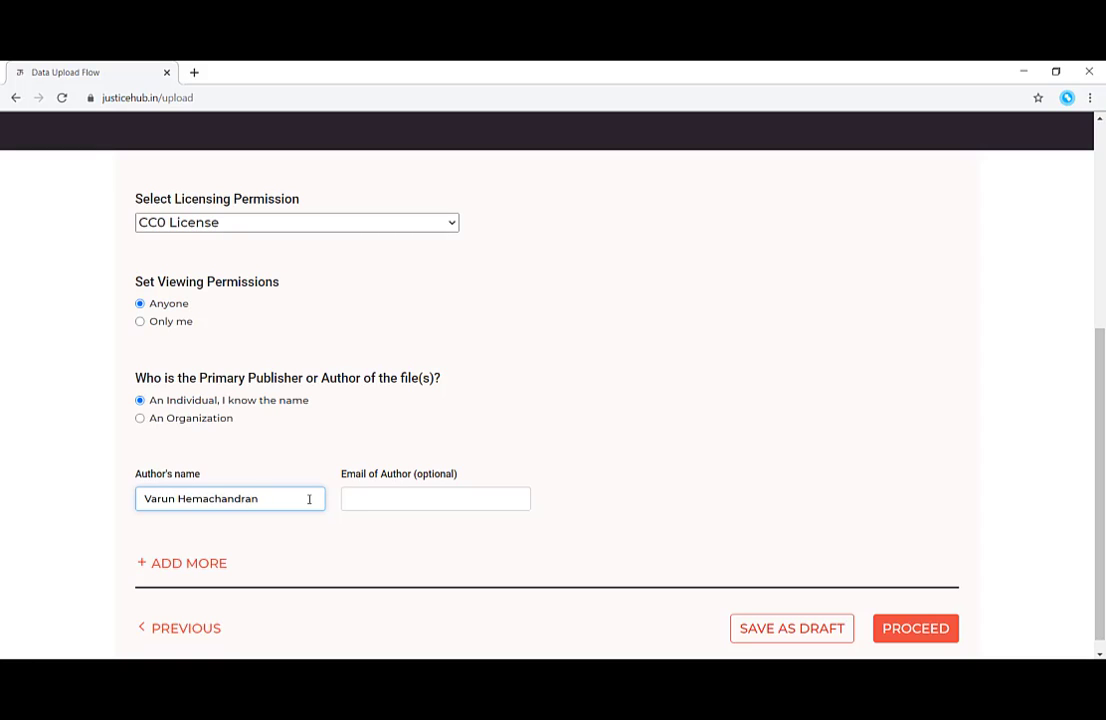
{"action": "key", "text": "Tab"}
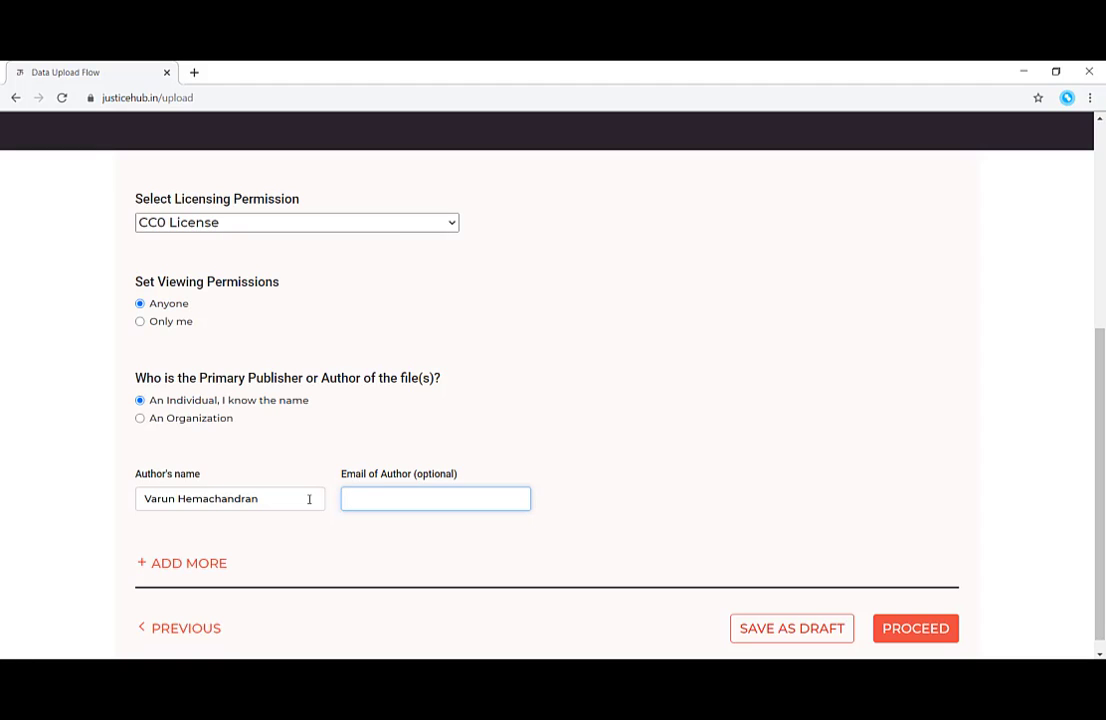
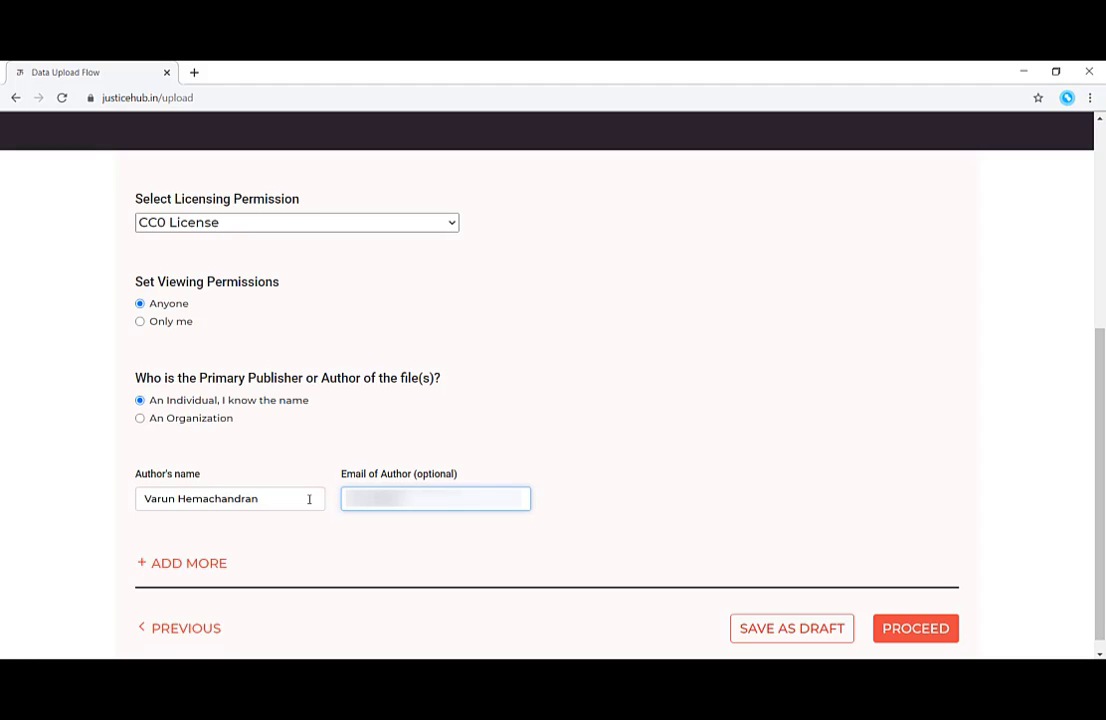
Advance to Data Relevancy and set the region to Specific Indian State(s).
{"action": "left_click", "coordinate": [941, 629]}
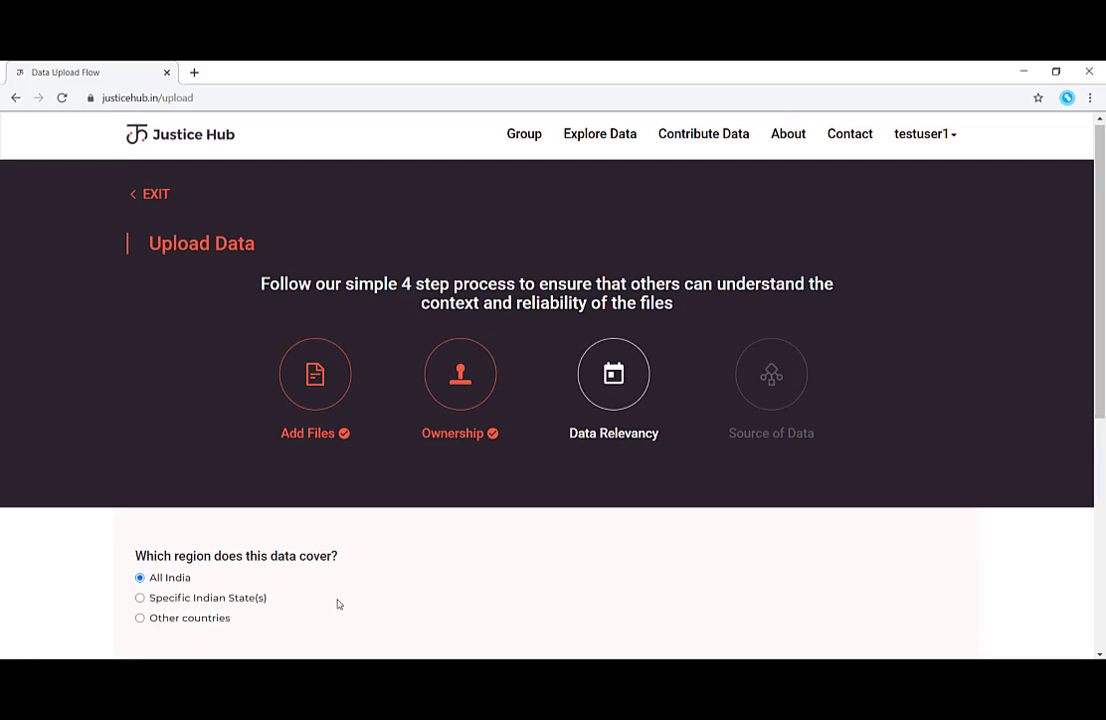
{"action": "scroll", "coordinate": [338, 602], "scroll_direction": "down", "scroll_amount": 2}
{"action": "left_click", "coordinate": [241, 460]}
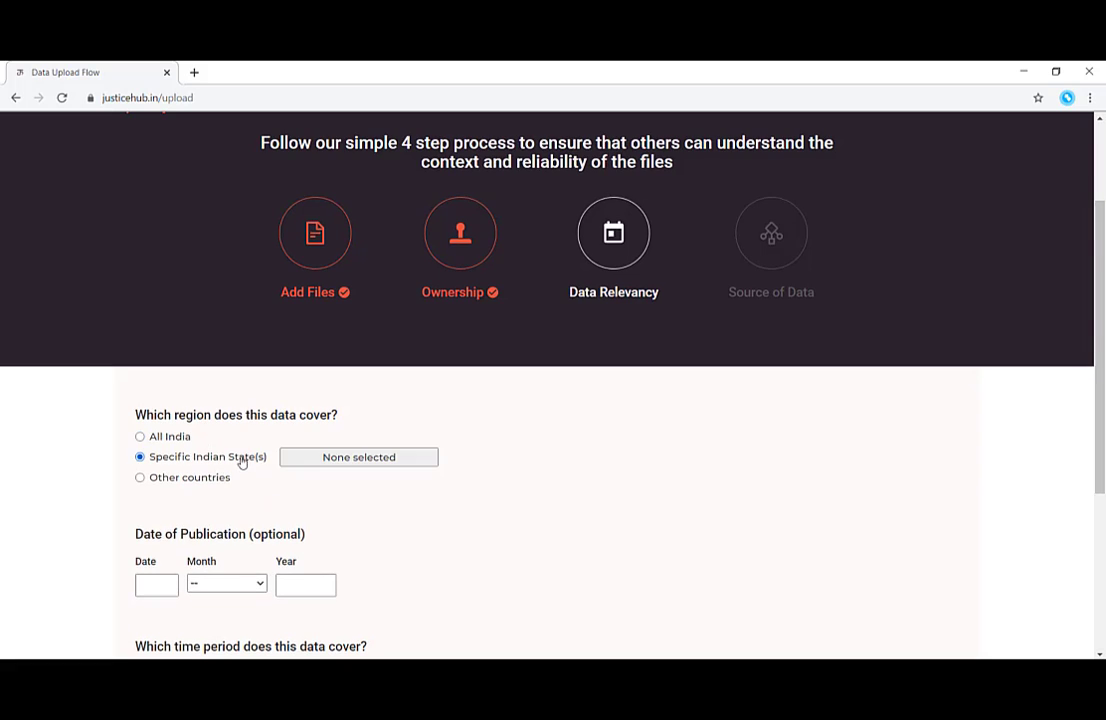
{"action": "left_click", "coordinate": [324, 460]}
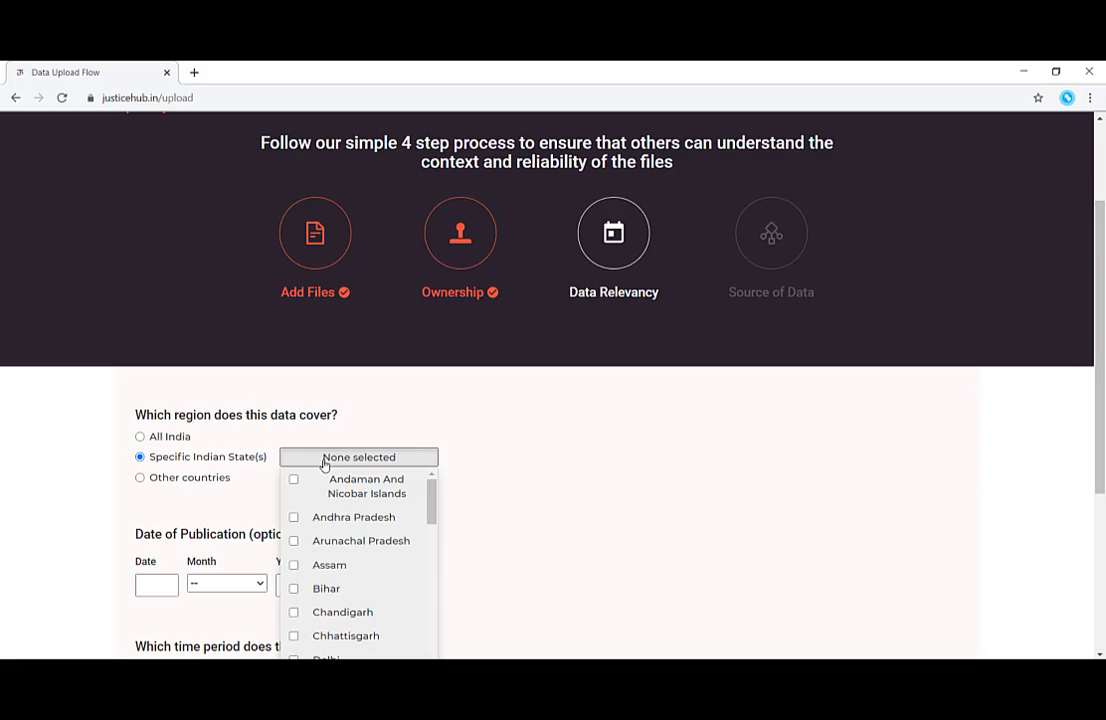
Tick Assam and Bihar as covered states in the state list, then close it.
{"action": "left_click", "coordinate": [321, 567]}
{"action": "left_click", "coordinate": [293, 589]}
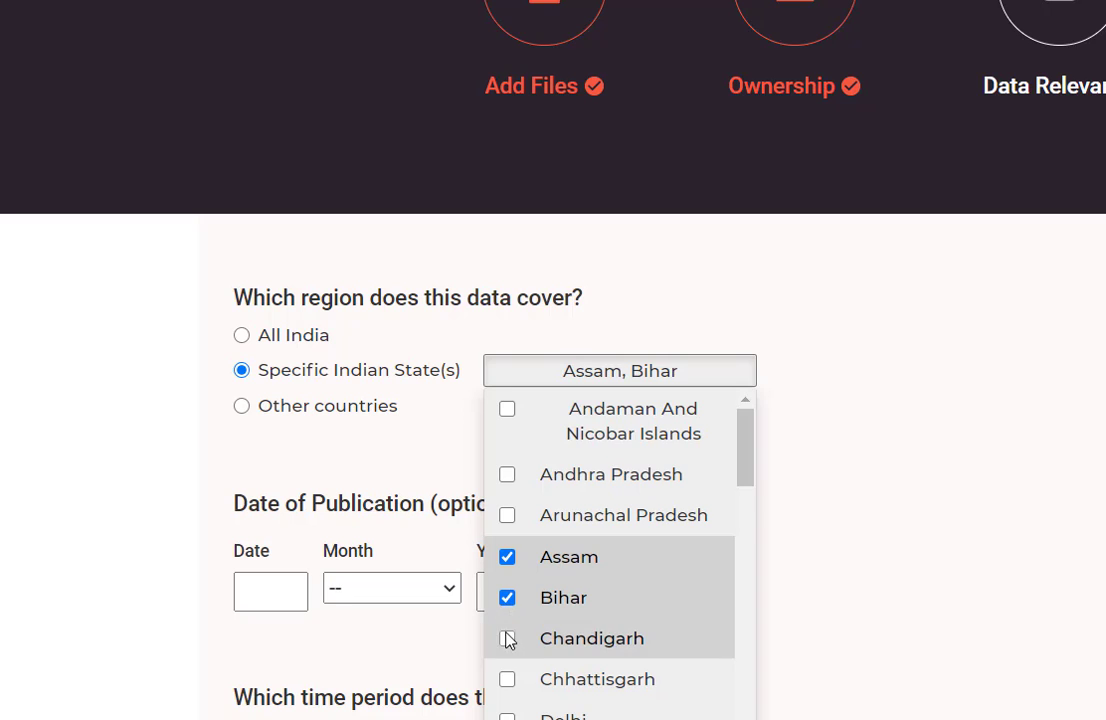
{"action": "left_click", "coordinate": [294, 605]}
{"action": "scroll", "coordinate": [512, 580], "scroll_direction": "down", "scroll_amount": 5}
{"action": "left_click", "coordinate": [514, 503]}
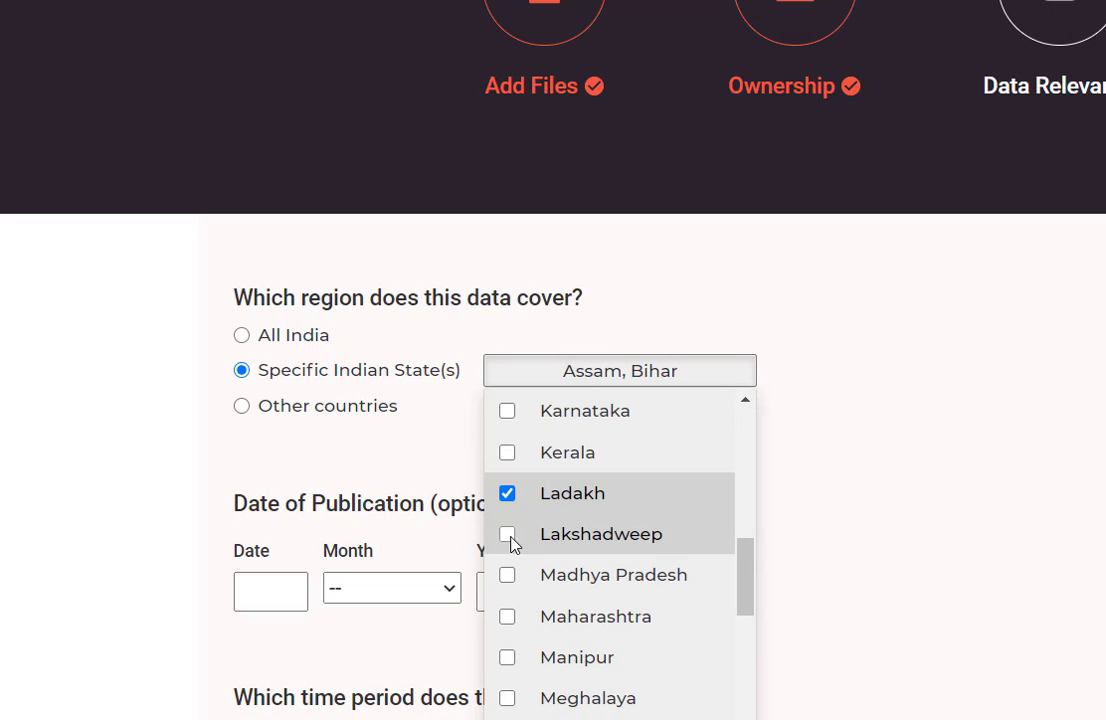
{"action": "left_click", "coordinate": [509, 540]}
{"action": "left_click", "coordinate": [712, 523]}
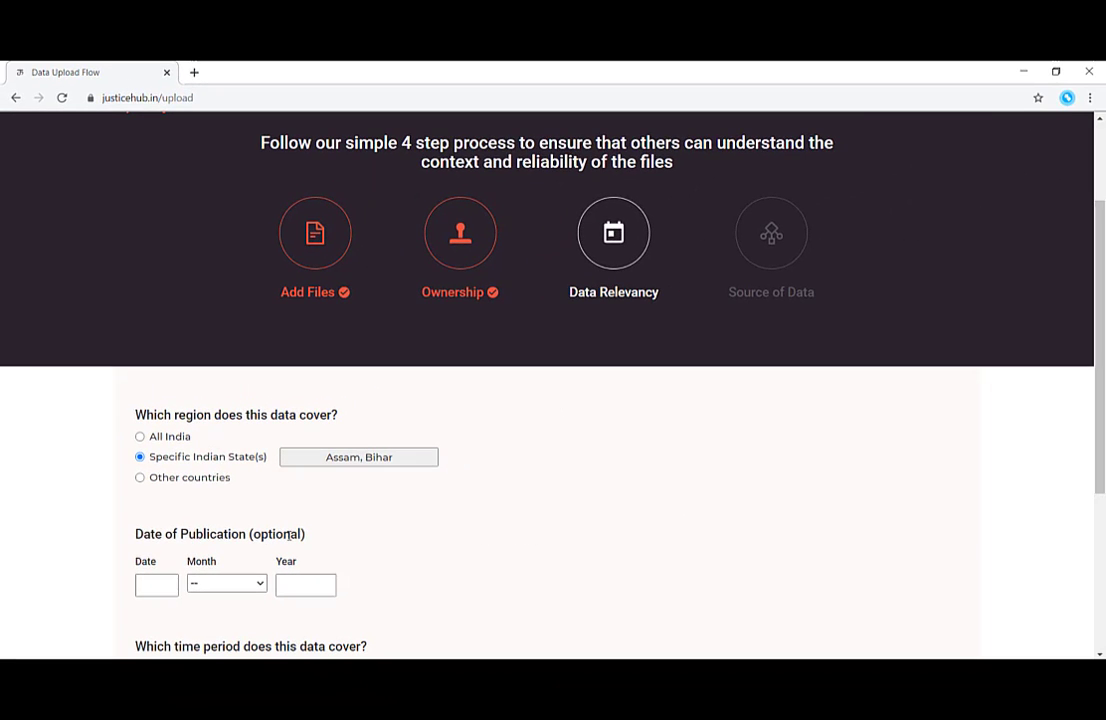
Set the publication date to 15 February 2020.
{"action": "scroll", "coordinate": [168, 468], "scroll_direction": "down", "scroll_amount": 2}
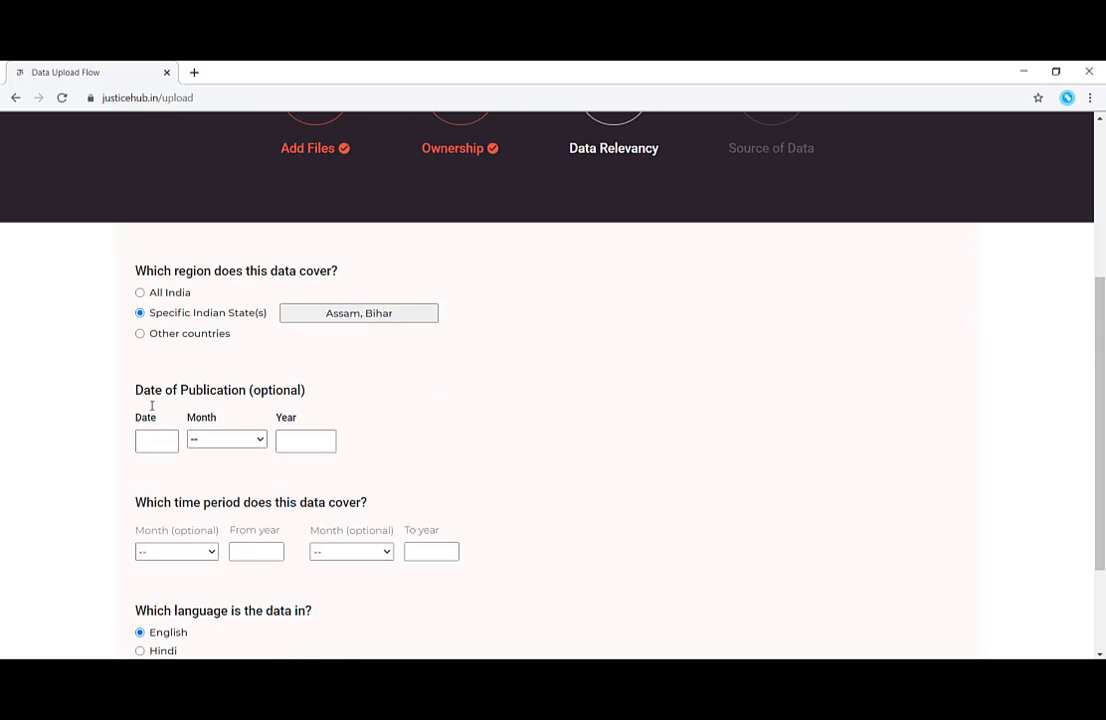
{"action": "left_click", "coordinate": [153, 445]}
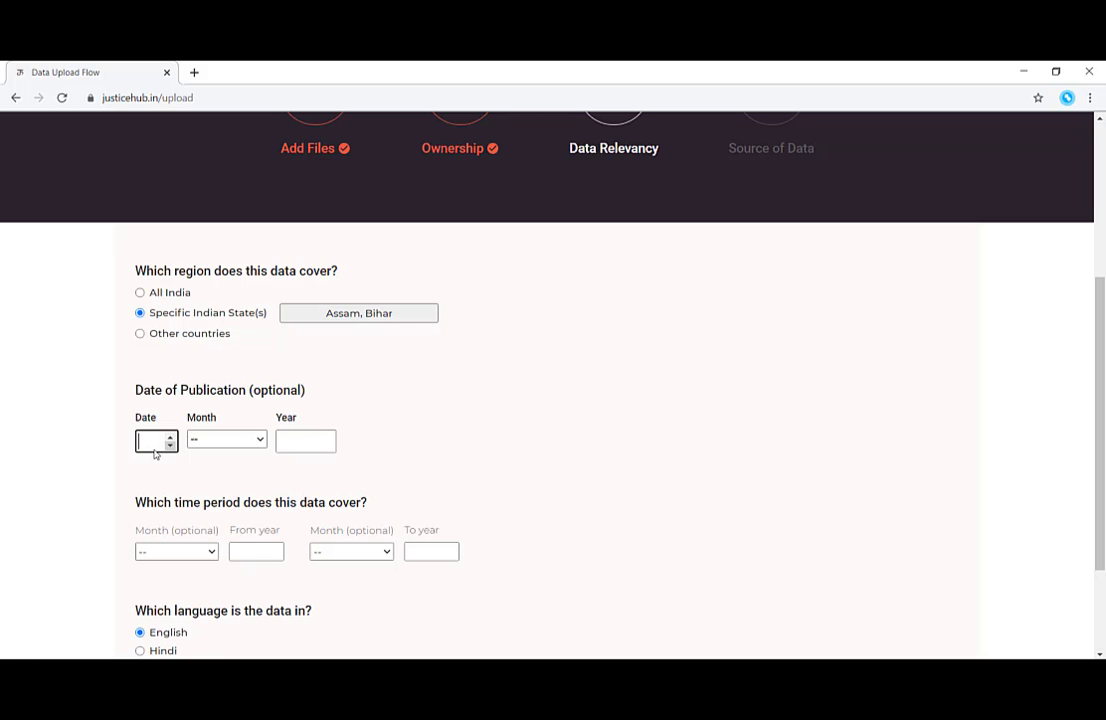
{"action": "type", "text": "15"}
{"action": "left_click", "coordinate": [203, 445]}
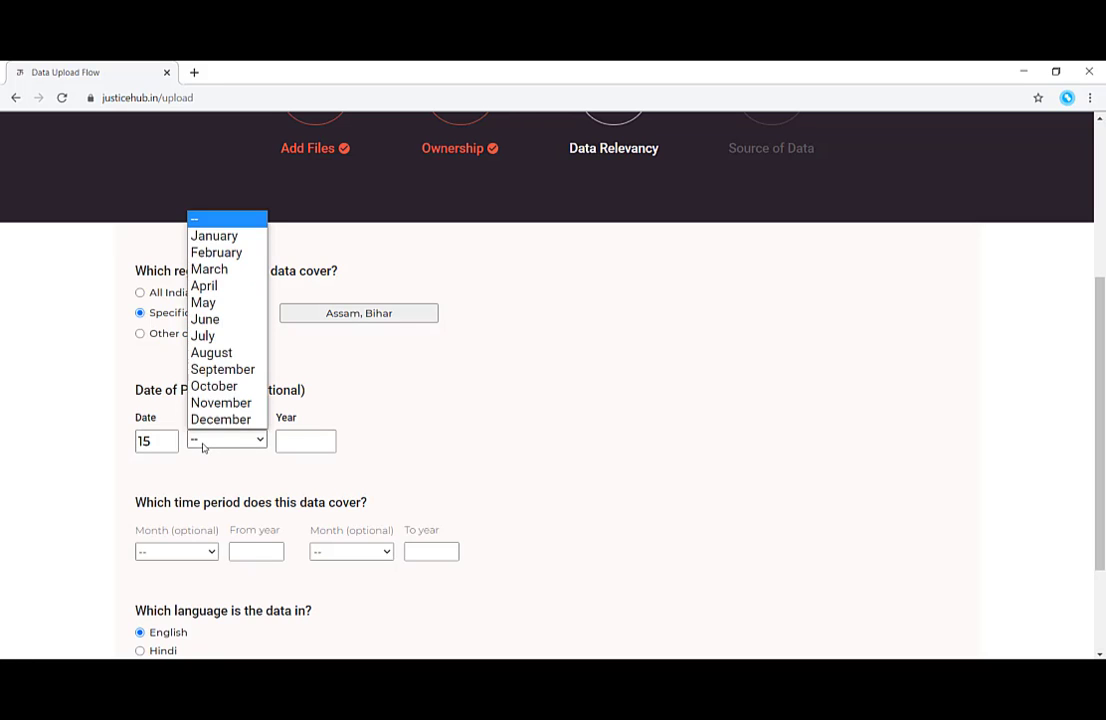
{"action": "left_click", "coordinate": [235, 254]}
{"action": "left_click", "coordinate": [294, 433]}
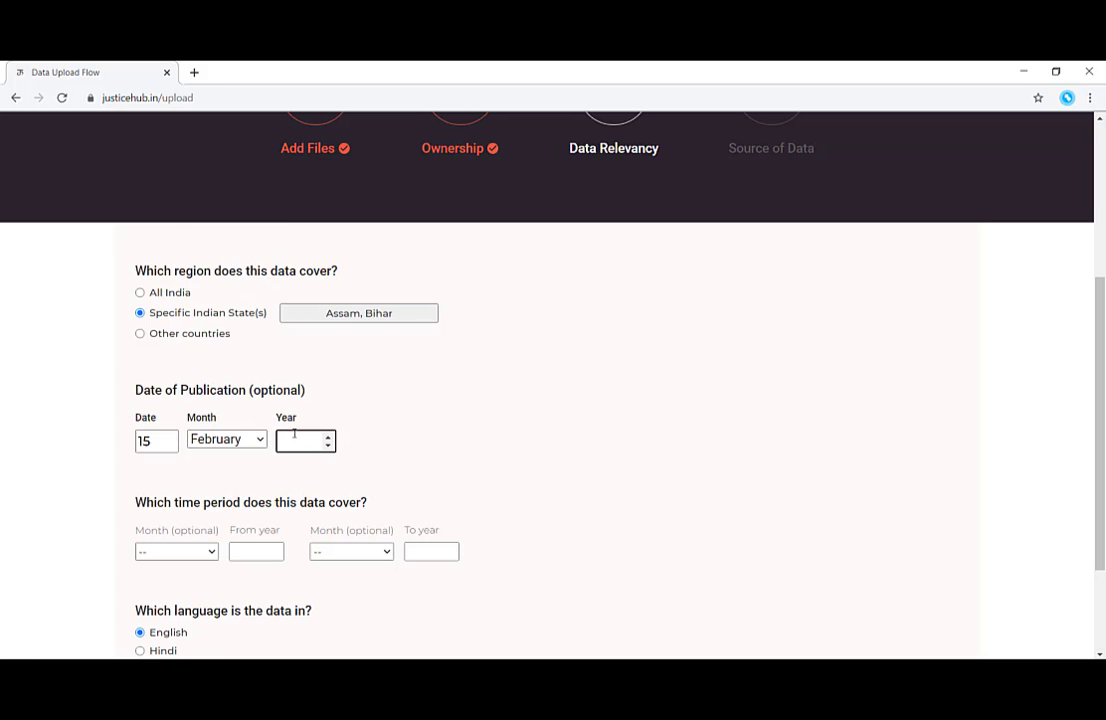
{"action": "type", "text": "2020"}
Set the covered time period from February 2018 to February 2020.
{"action": "scroll", "coordinate": [294, 433], "scroll_direction": "down", "scroll_amount": 1}
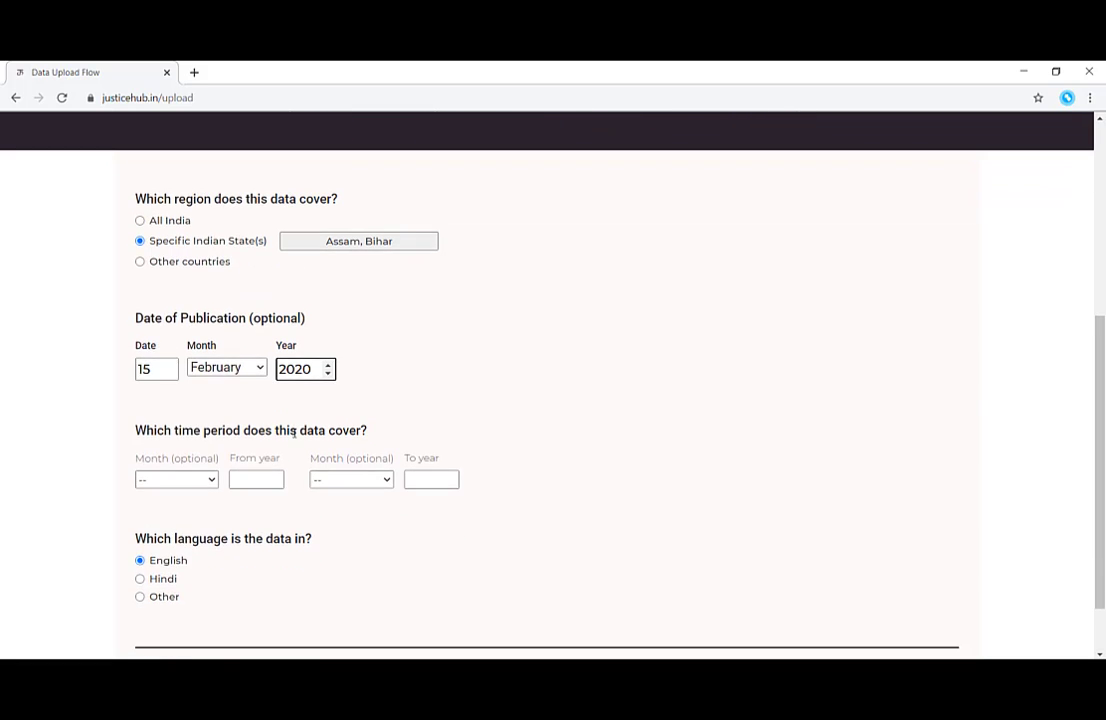
{"action": "left_click", "coordinate": [190, 484]}
{"action": "left_click", "coordinate": [163, 521]}
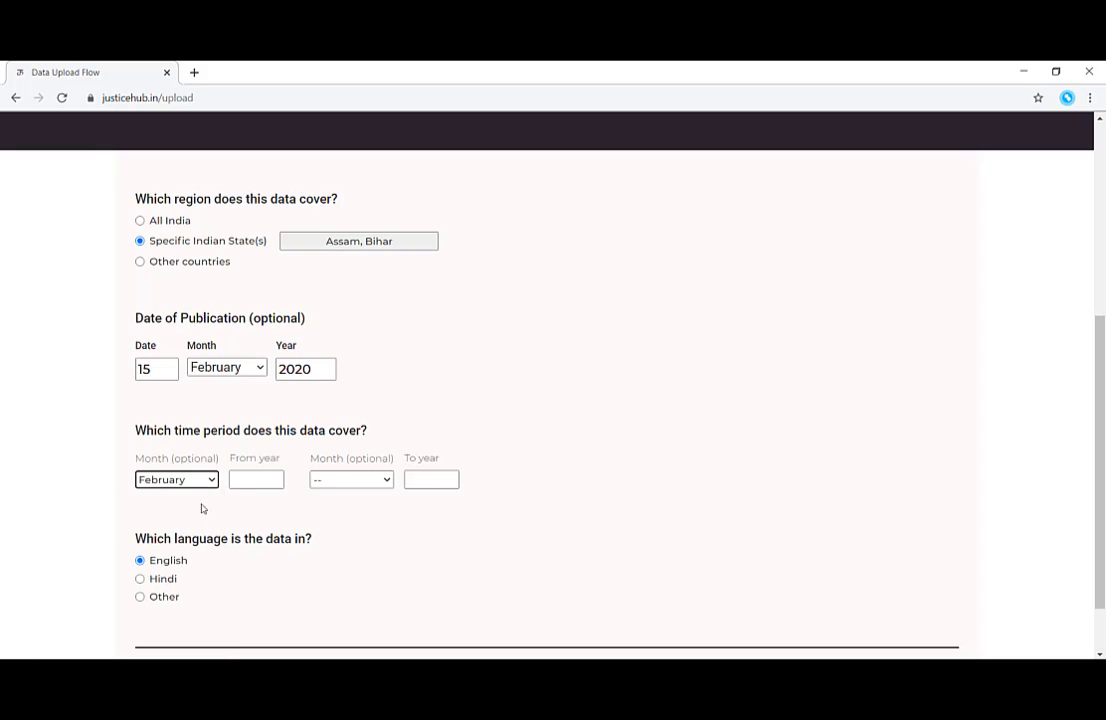
{"action": "left_click", "coordinate": [240, 480]}
{"action": "type", "text": "2018"}
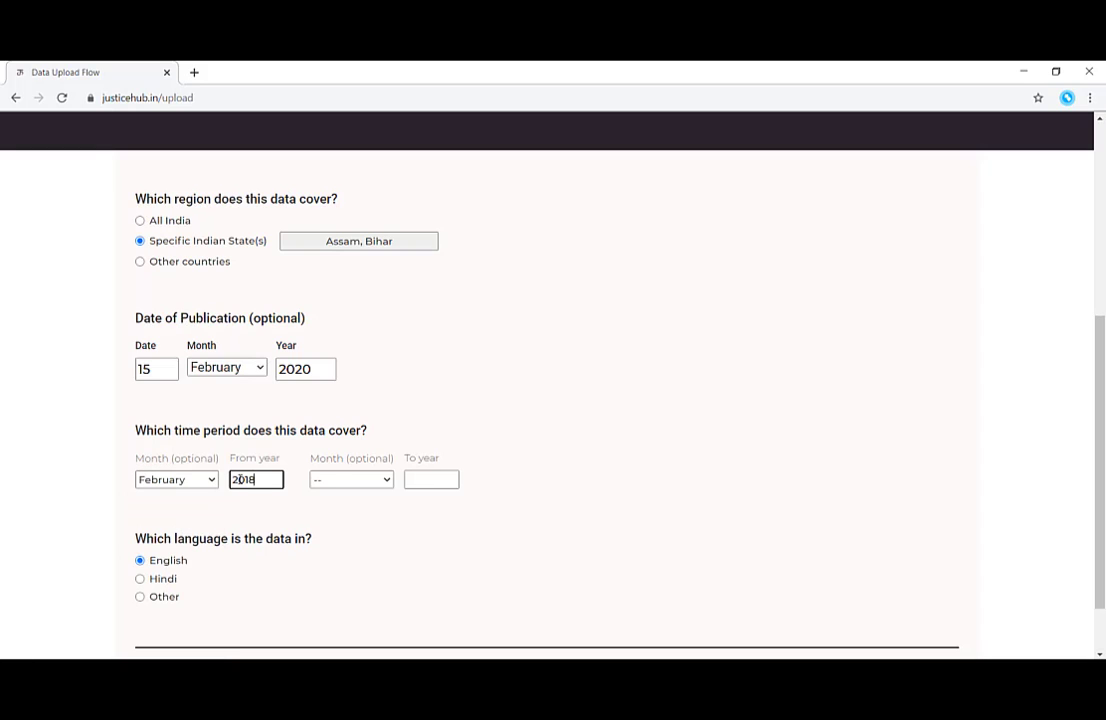
{"action": "left_click", "coordinate": [340, 481]}
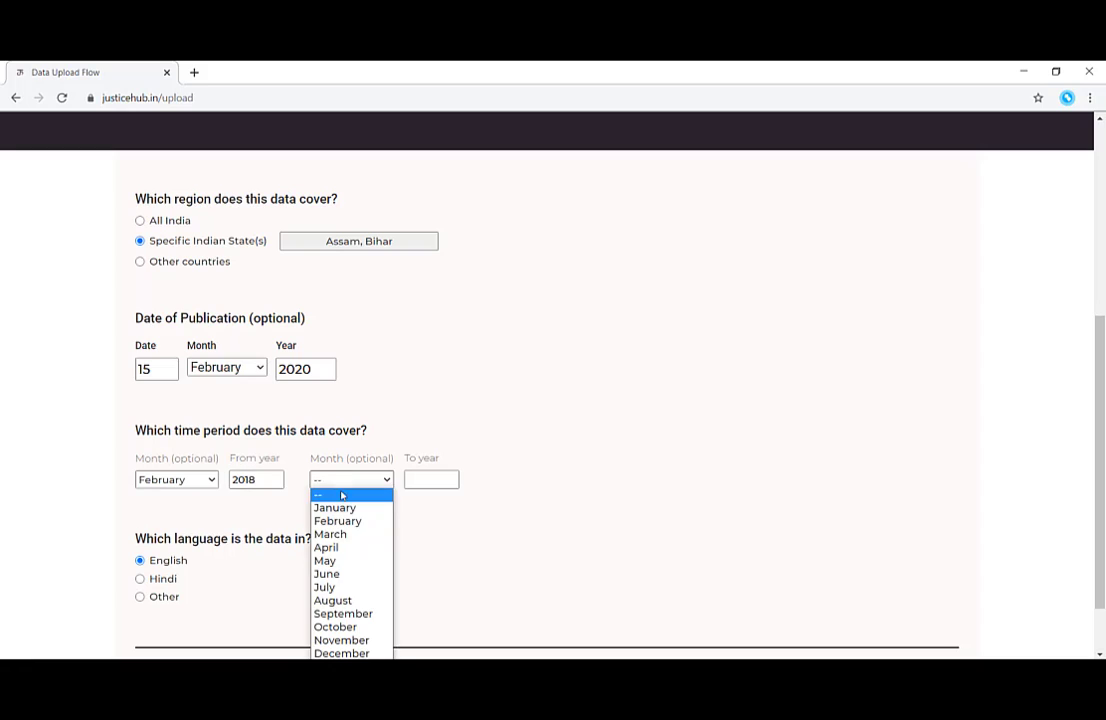
{"action": "left_click", "coordinate": [354, 521]}
{"action": "left_click", "coordinate": [428, 480]}
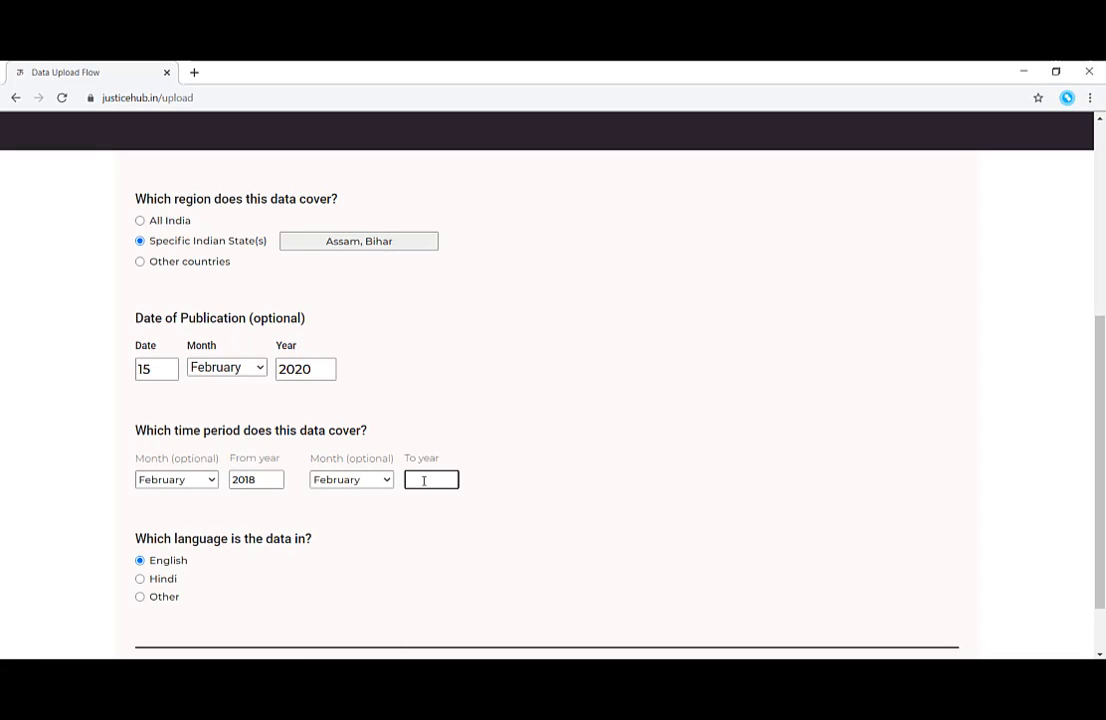
{"action": "type", "text": "2020"}
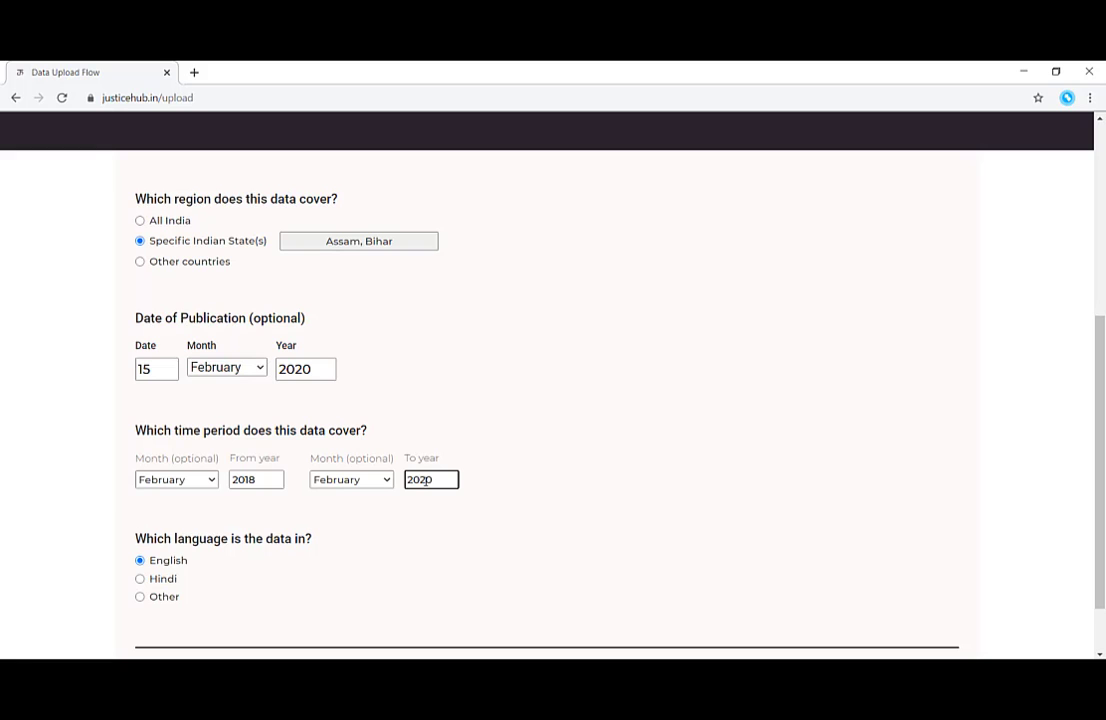
{"action": "scroll", "coordinate": [425, 484], "scroll_direction": "down", "scroll_amount": 1}
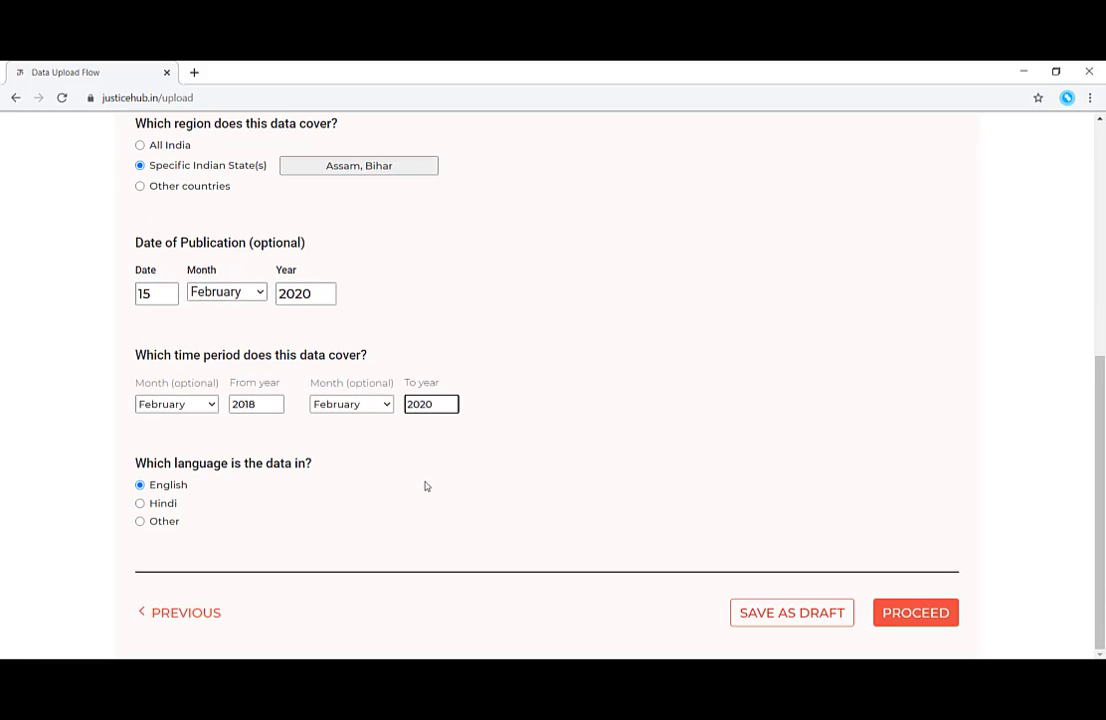
Proceed to Source of Data and add keywords Human Rights, Child Rights and Legal Aid.
{"action": "left_click", "coordinate": [916, 620]}
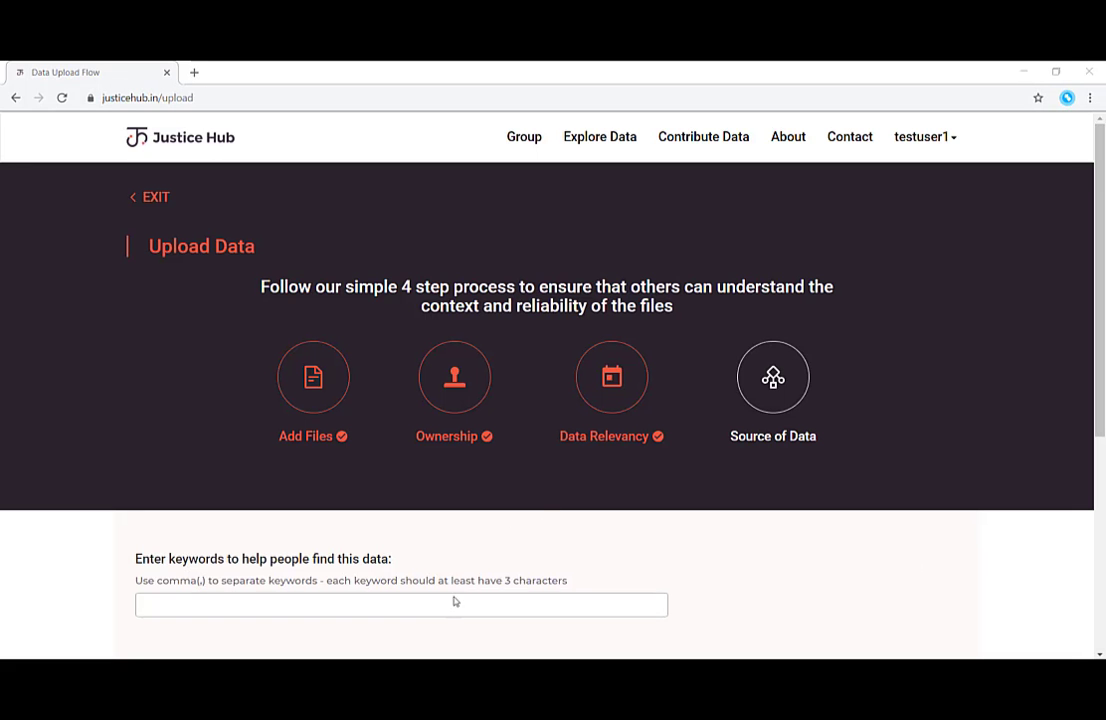
{"action": "left_click", "coordinate": [439, 612]}
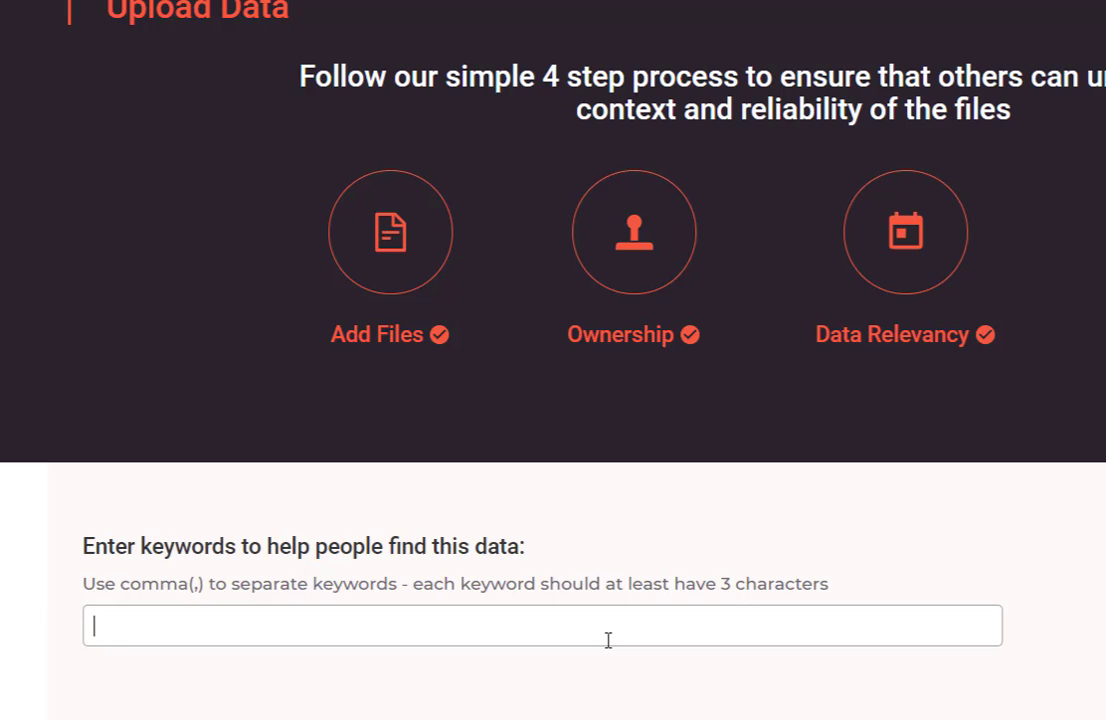
{"action": "type", "text": "Human Rights"}
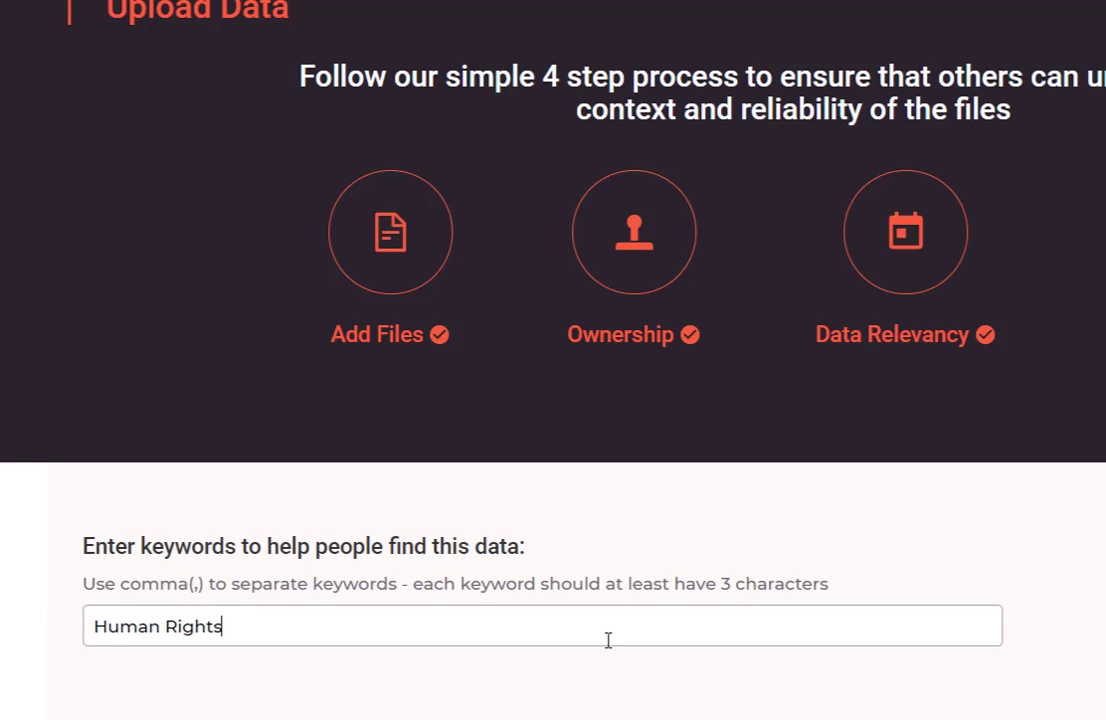
{"action": "key", "text": "comma"}
{"action": "type", "text": "Child"}
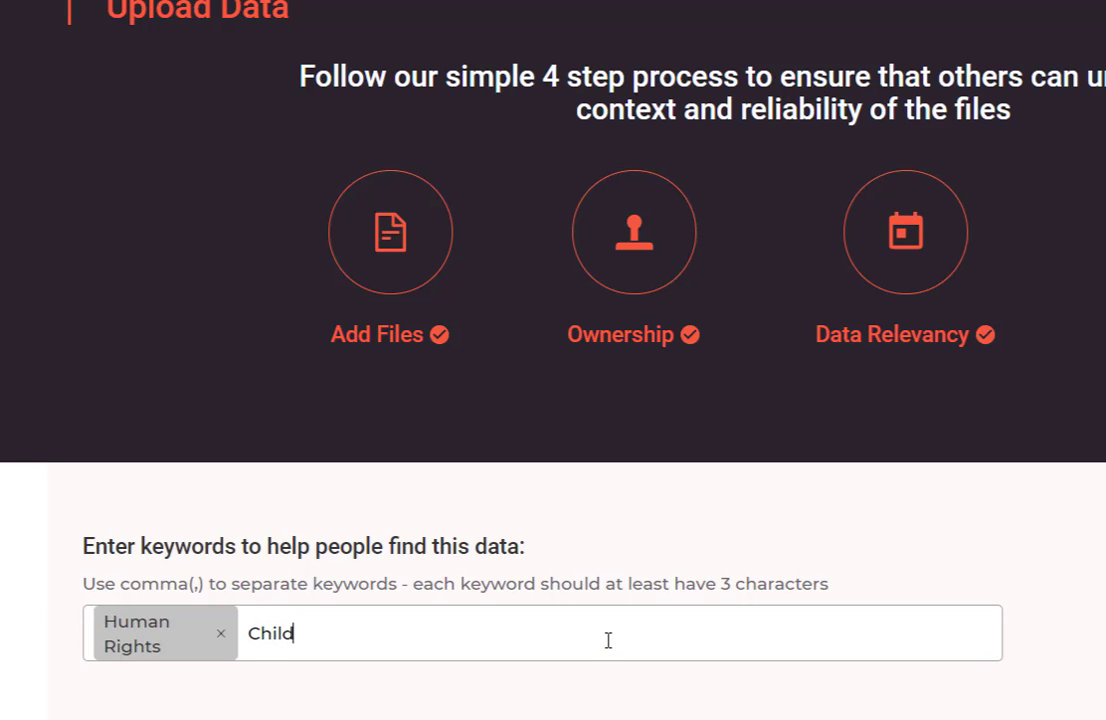
{"action": "type", "text": " Rights"}
{"action": "key", "text": "comma"}
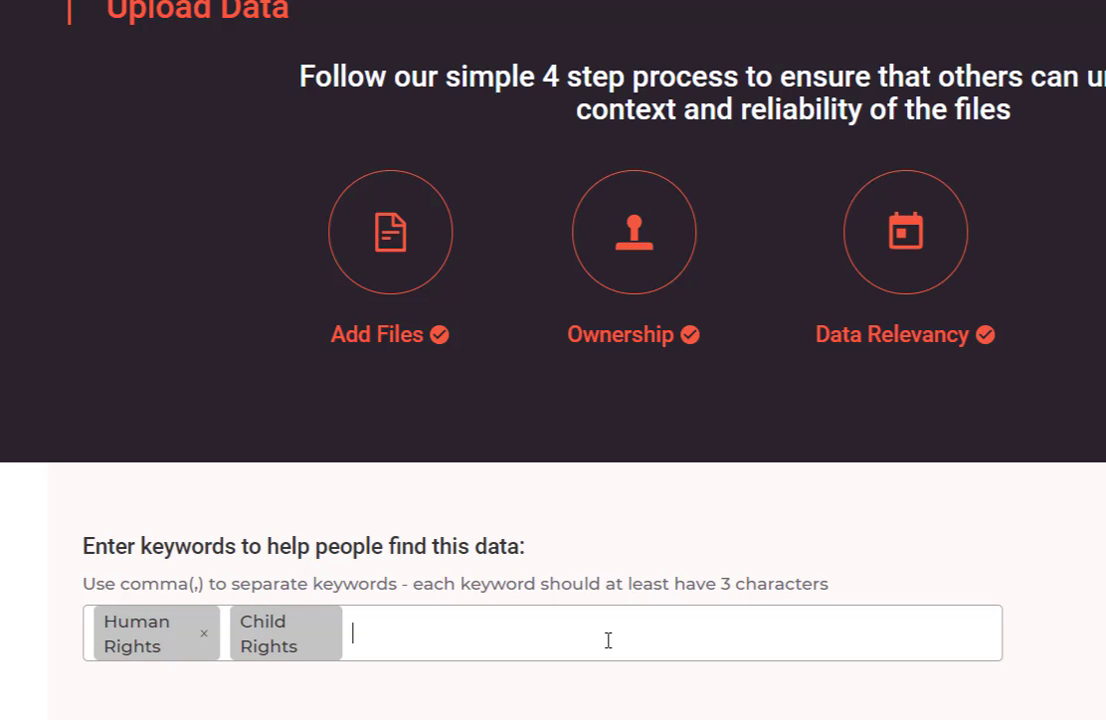
{"action": "type", "text": "Legal Aid"}
{"action": "key", "text": "comma"}
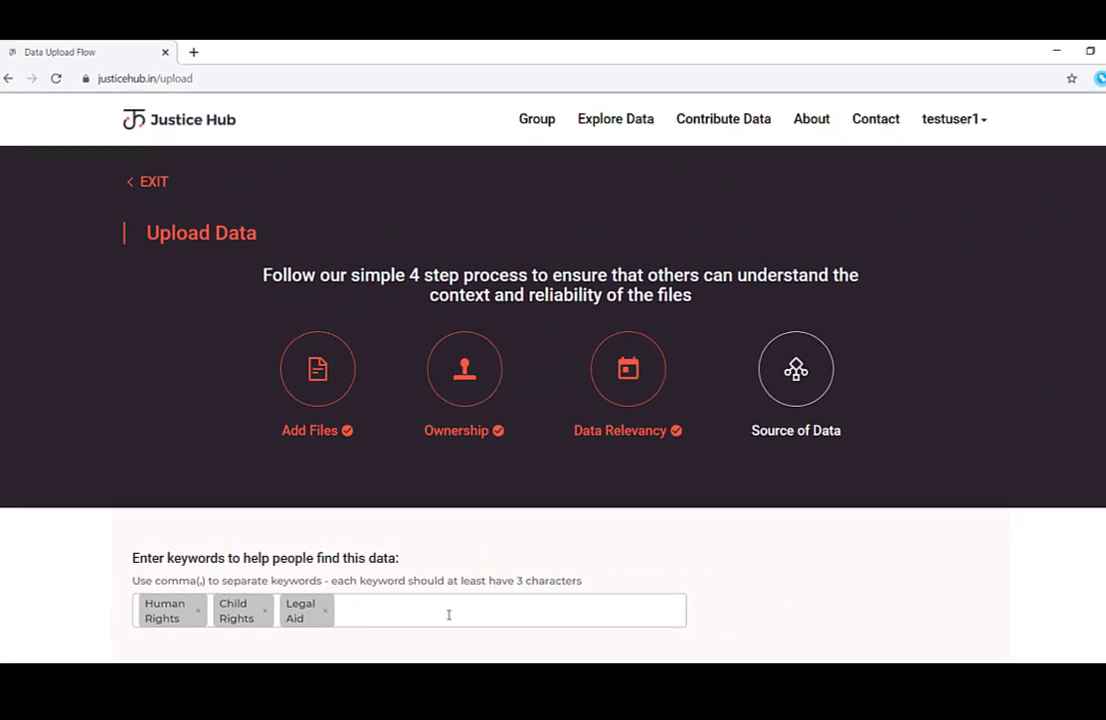
Enter 'Demo Source' as the data source.
{"action": "scroll", "coordinate": [476, 570], "scroll_direction": "down", "scroll_amount": 3}
{"action": "left_click", "coordinate": [480, 437]}
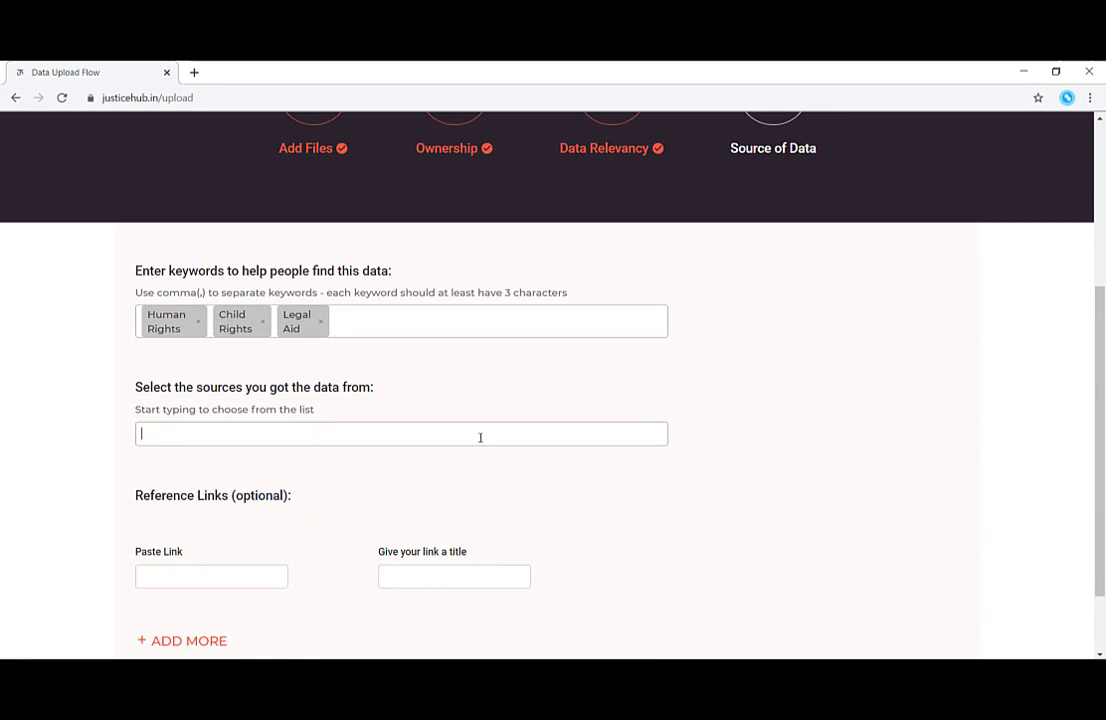
{"action": "type", "text": "Demo Source"}
{"action": "scroll", "coordinate": [486, 425], "scroll_direction": "down", "scroll_amount": 2}
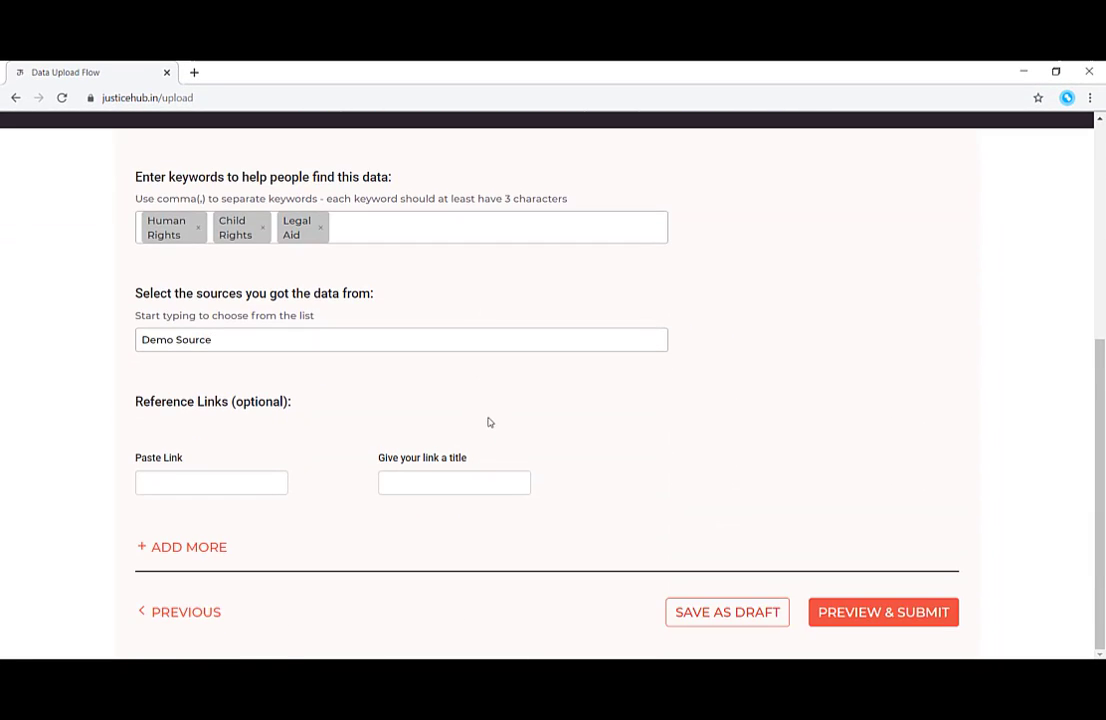
{"action": "left_click", "coordinate": [218, 483]}
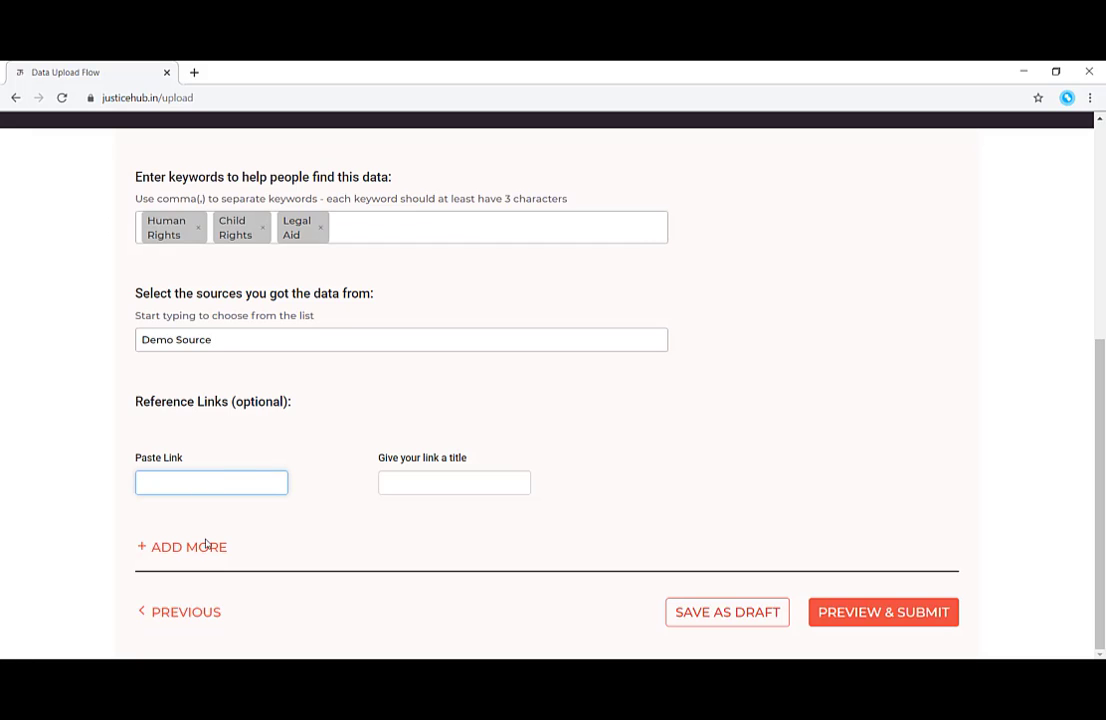
Preview the Demo Data Set summary, scroll through its details, and submit it.
{"action": "left_click", "coordinate": [894, 616]}
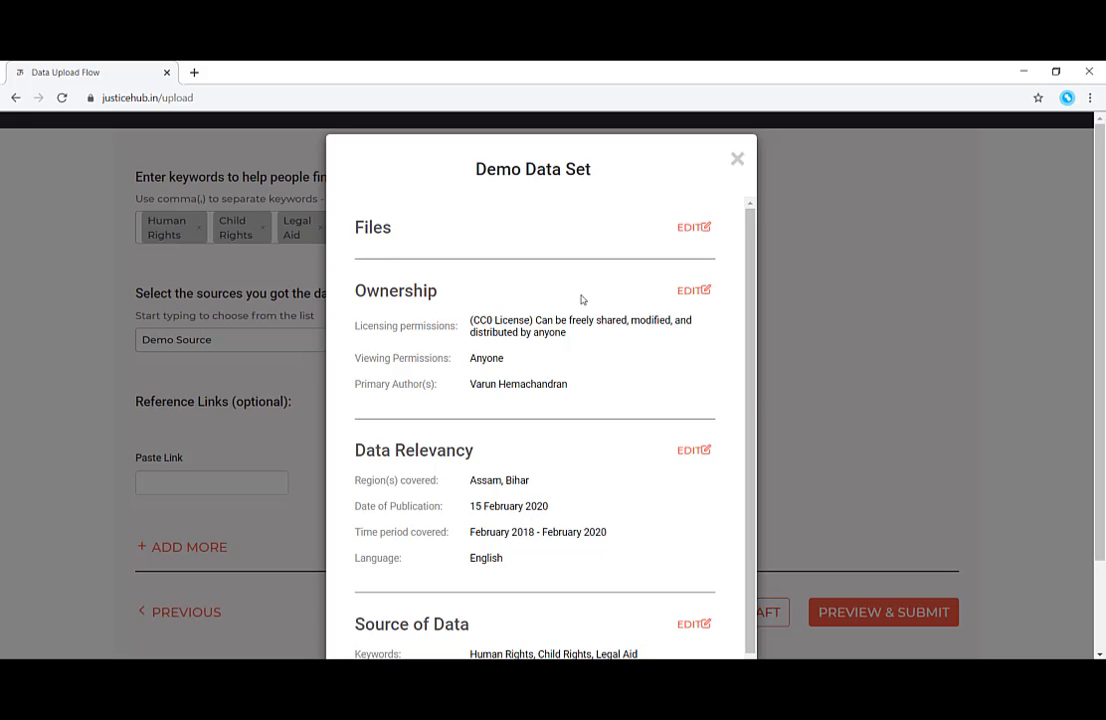
{"action": "scroll", "coordinate": [576, 297], "scroll_direction": "down", "scroll_amount": 1}
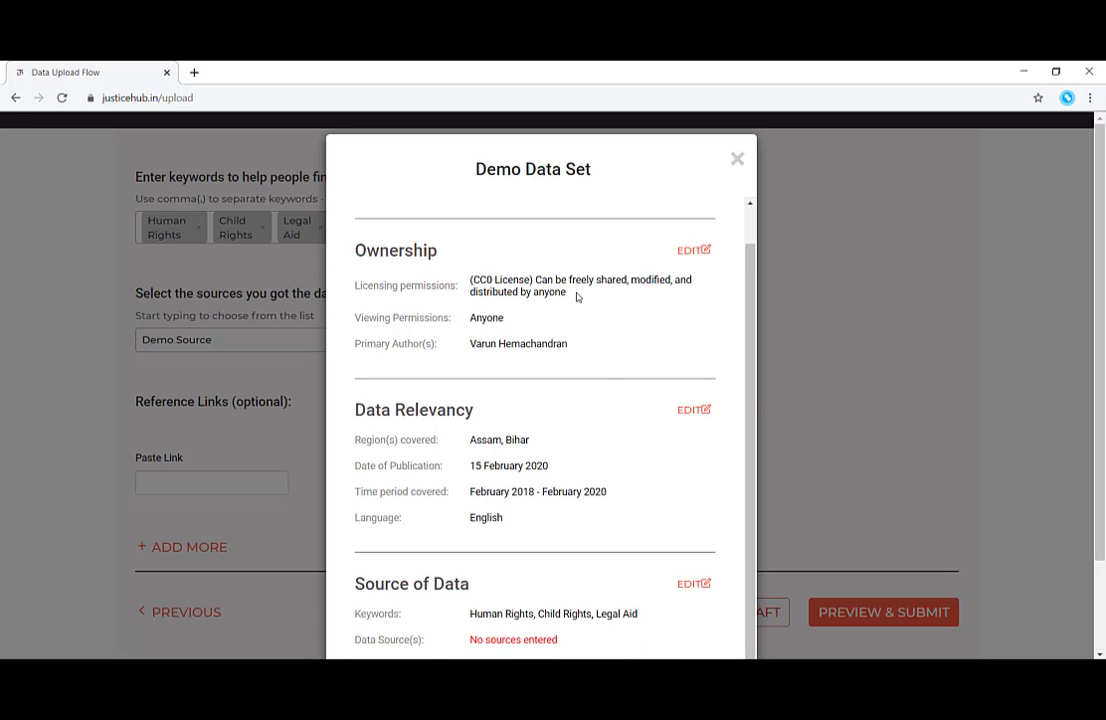
{"action": "scroll", "coordinate": [612, 388], "scroll_direction": "down", "scroll_amount": 3}
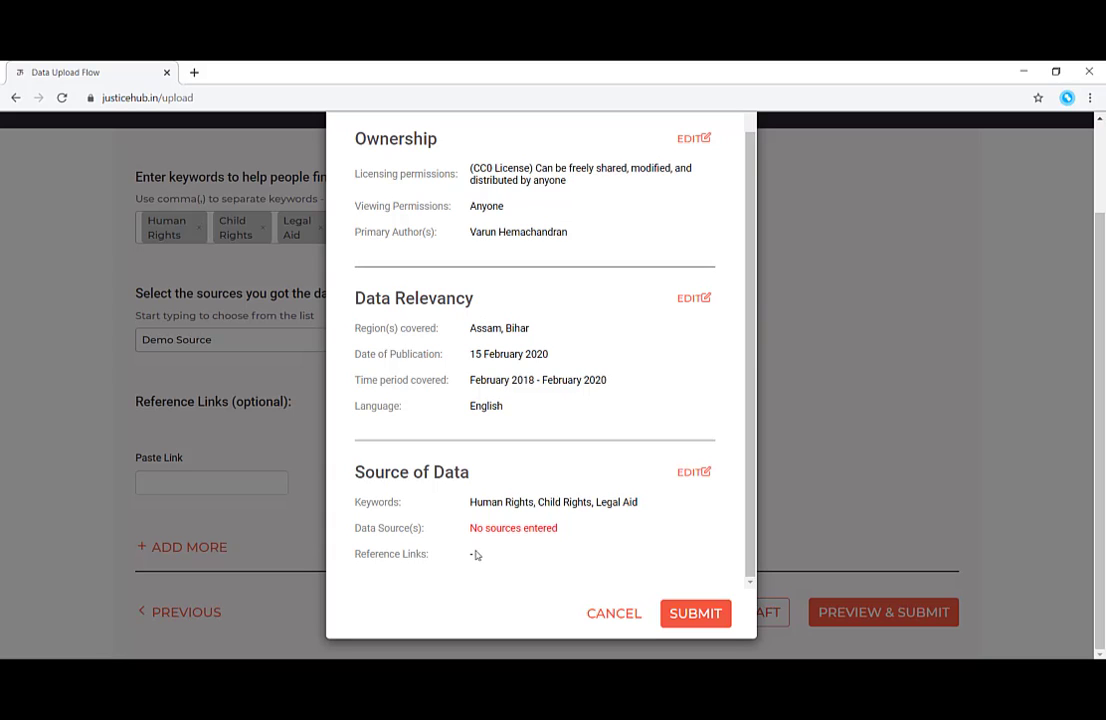
{"action": "left_click", "coordinate": [681, 612]}
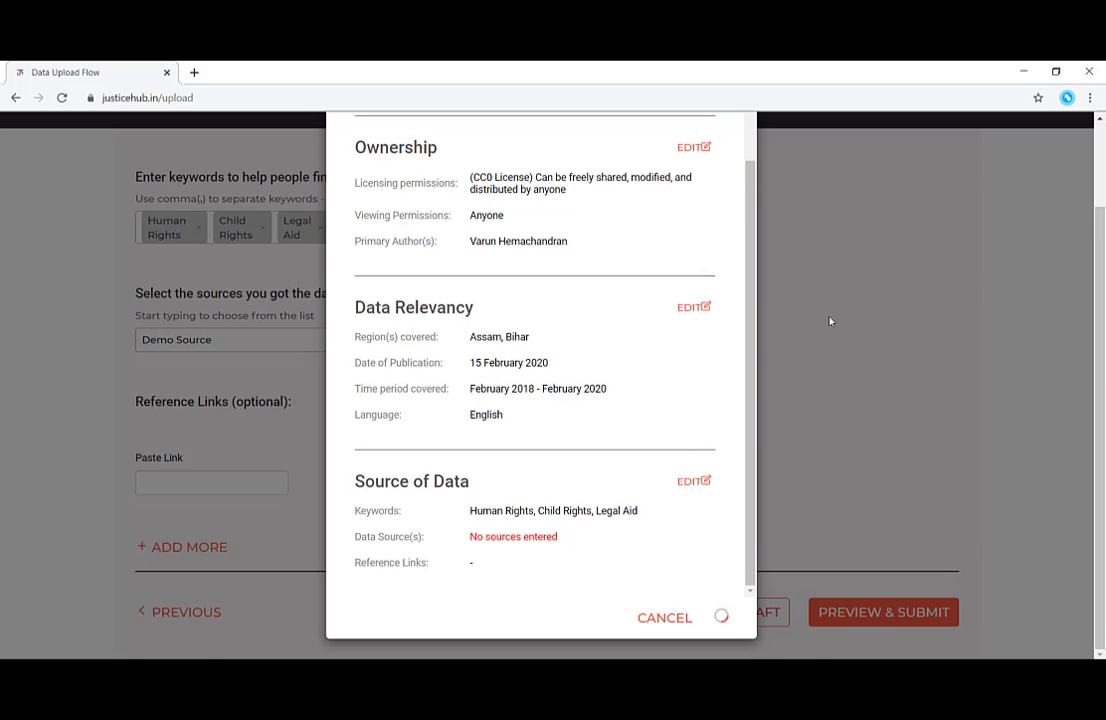